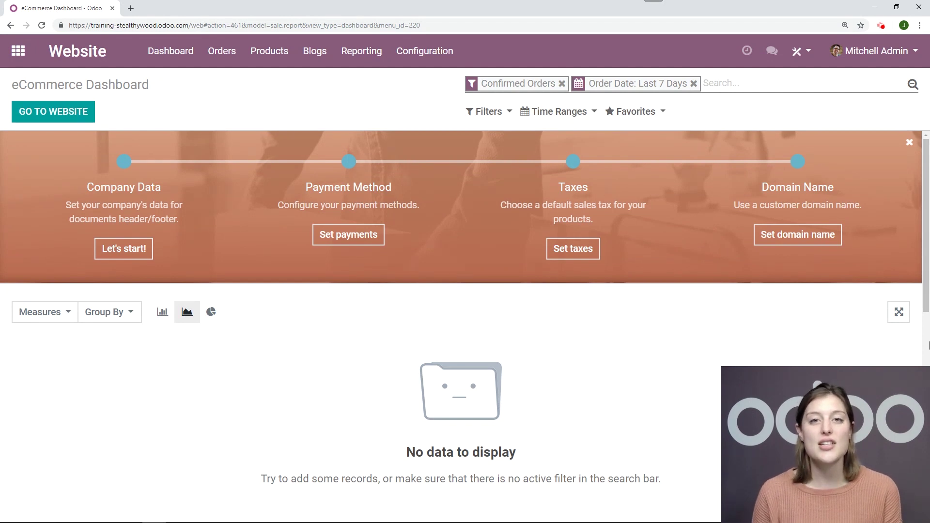
# Open Website Settings and confirm Shipping Address, Shipping Costs, UPS, DHL and FedEx are enabled
pyautogui.click(425, 51)
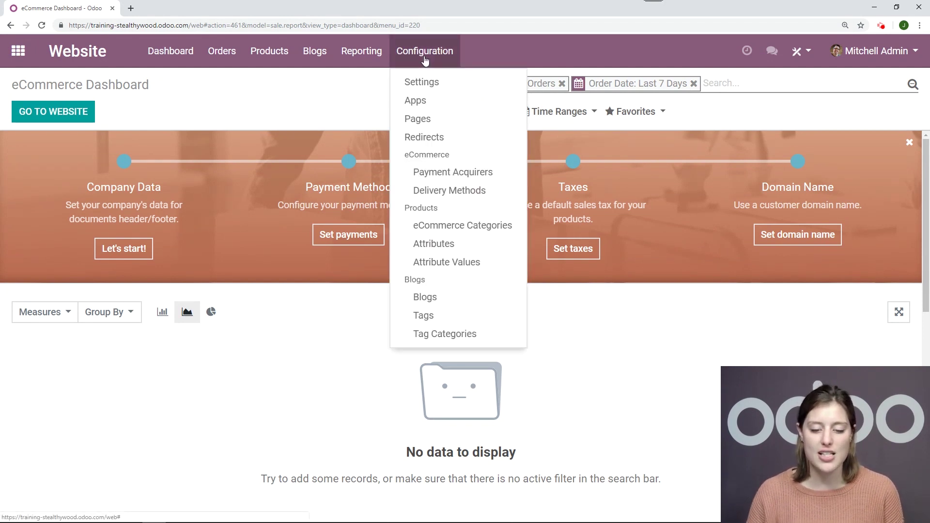
pyautogui.click(421, 85)
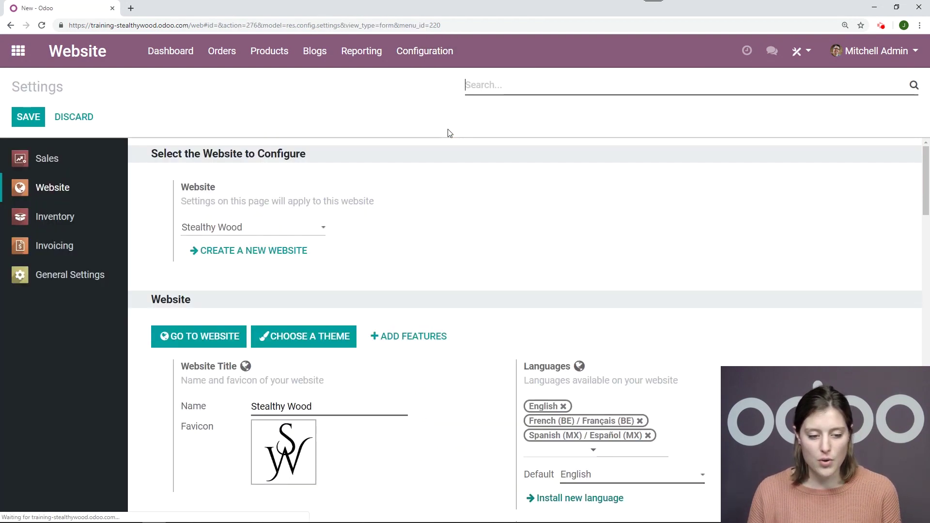
pyautogui.scroll(-10, 388, 235)
pyautogui.scroll(-15, 380, 242)
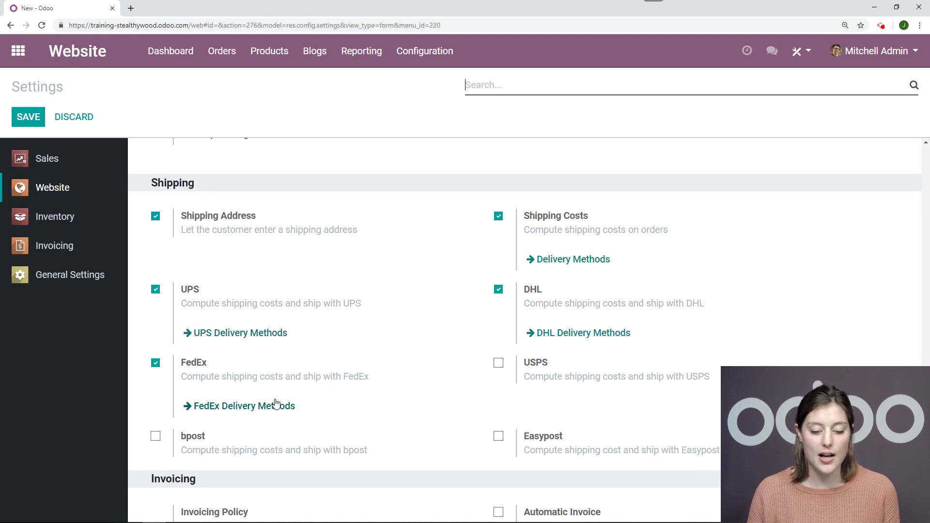
pyautogui.click(431, 62)
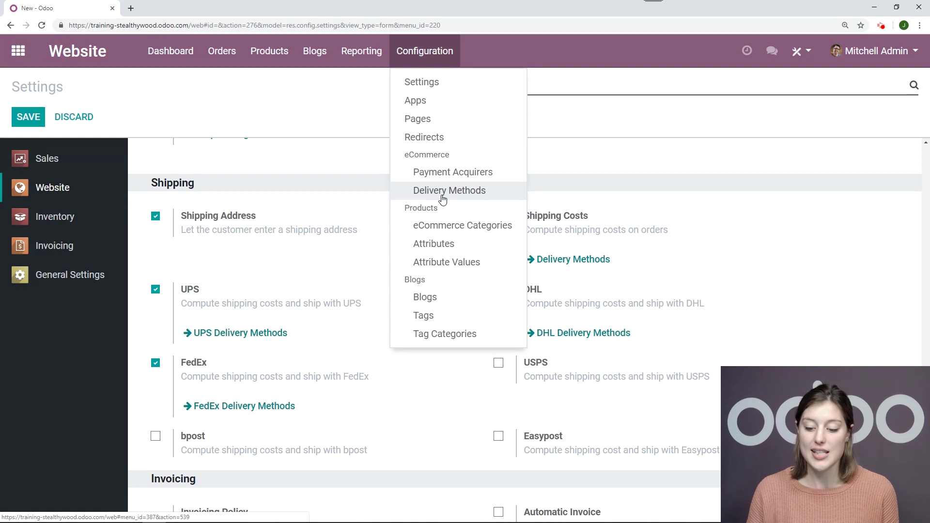
# Open the Delivery Methods list, showing nine carriers including Fedex International, Fedex US and UPS US
pyautogui.click(441, 195)
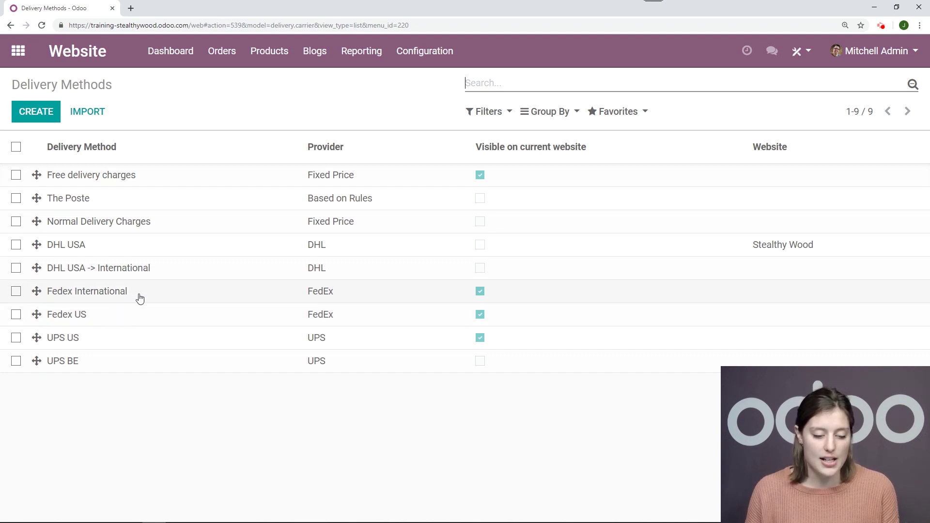
# Put the Fedex International delivery method in edit mode, leaving its Website field empty
pyautogui.click(140, 295)
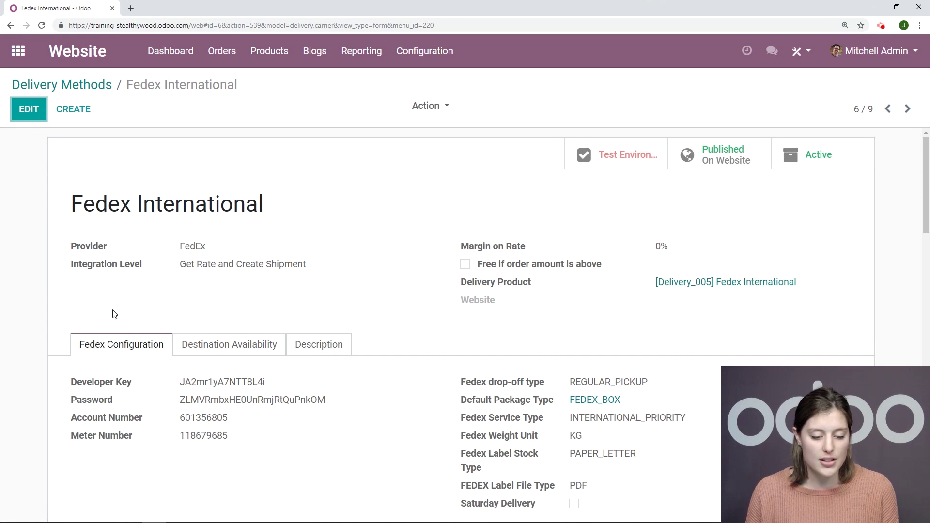
pyautogui.click(28, 109)
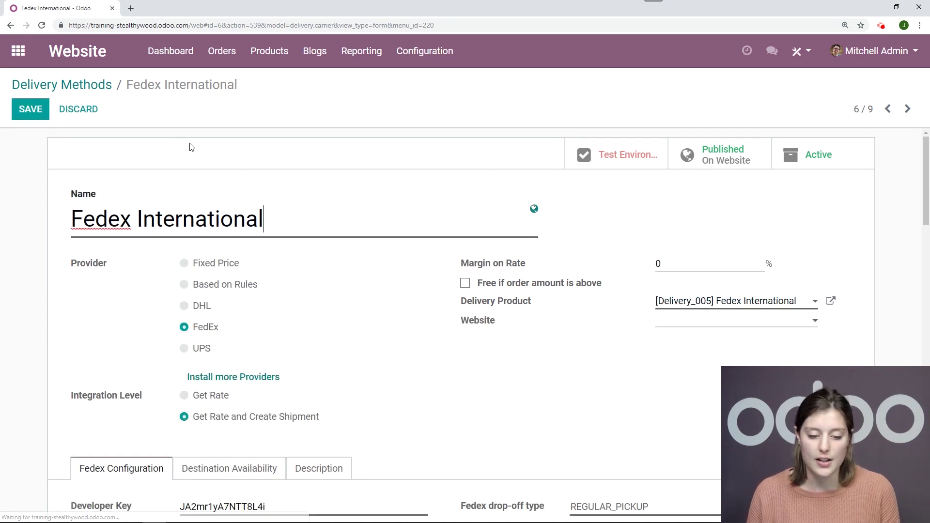
pyautogui.scroll(-1, 394, 136)
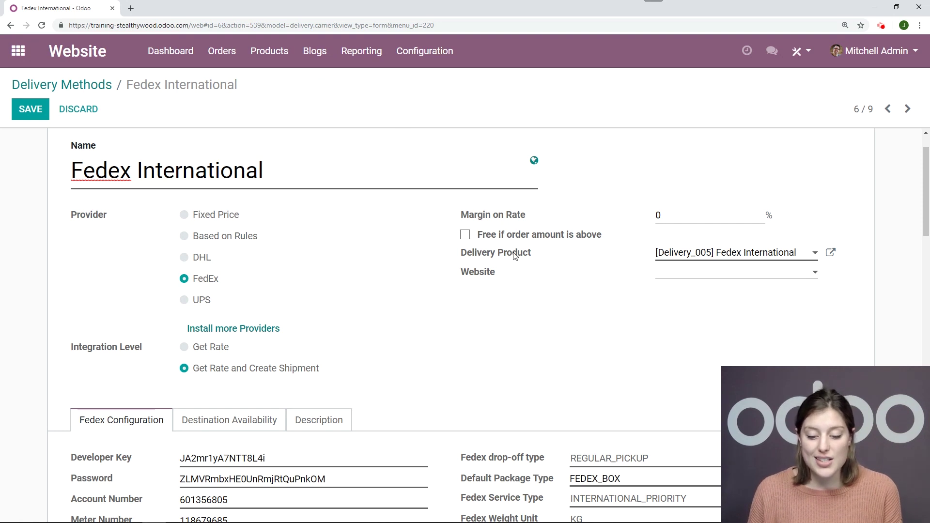
pyautogui.scroll(1, 450, 318)
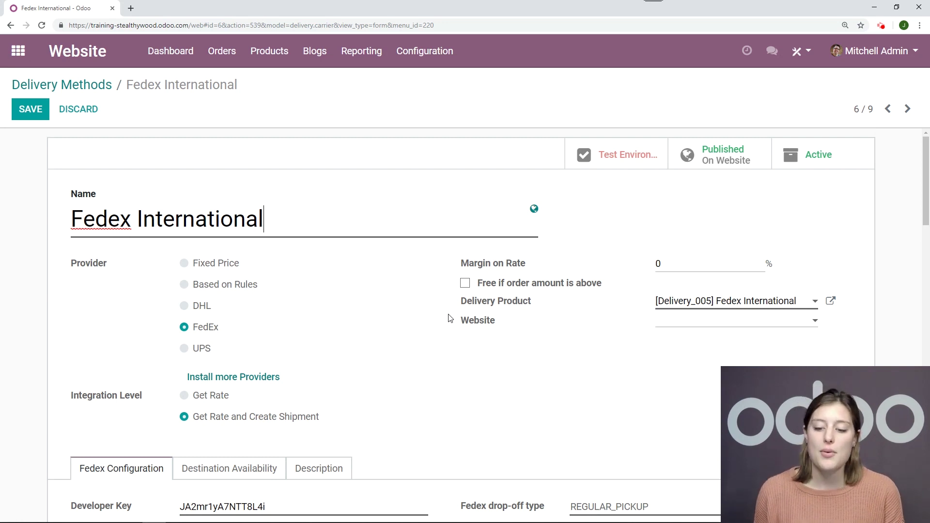
pyautogui.scroll(-1, 527, 304)
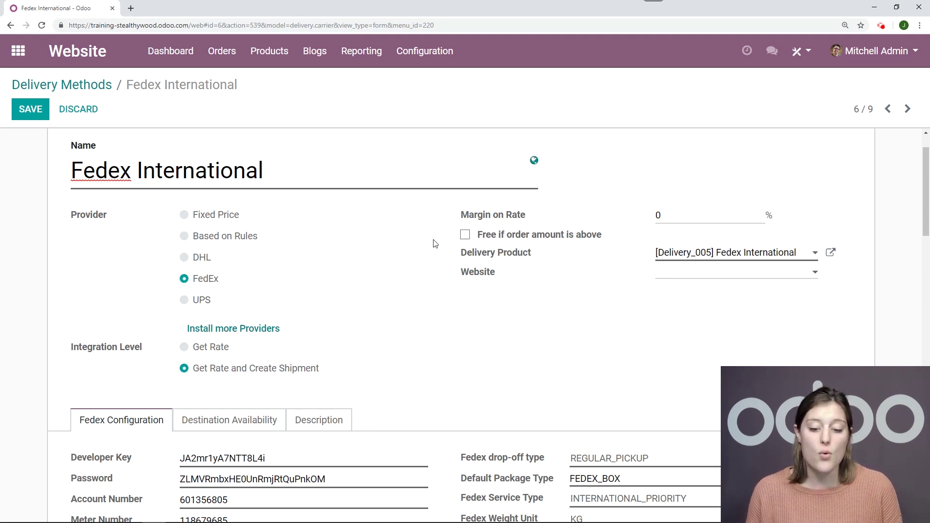
pyautogui.scroll(-2, 434, 243)
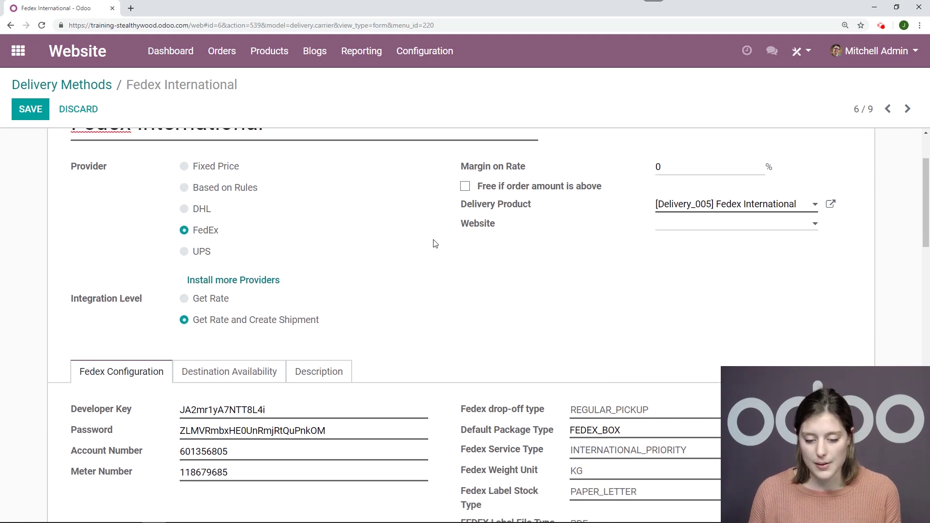
pyautogui.click(706, 184)
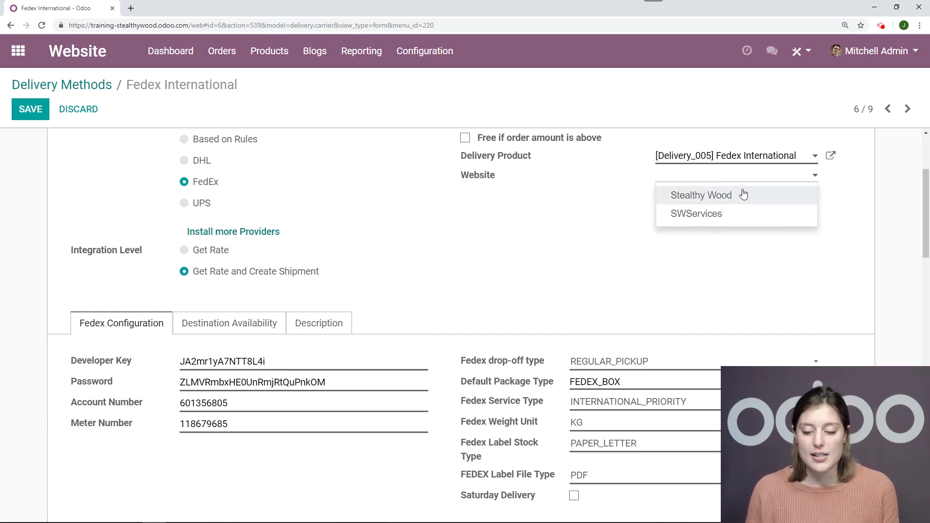
pyautogui.click(541, 215)
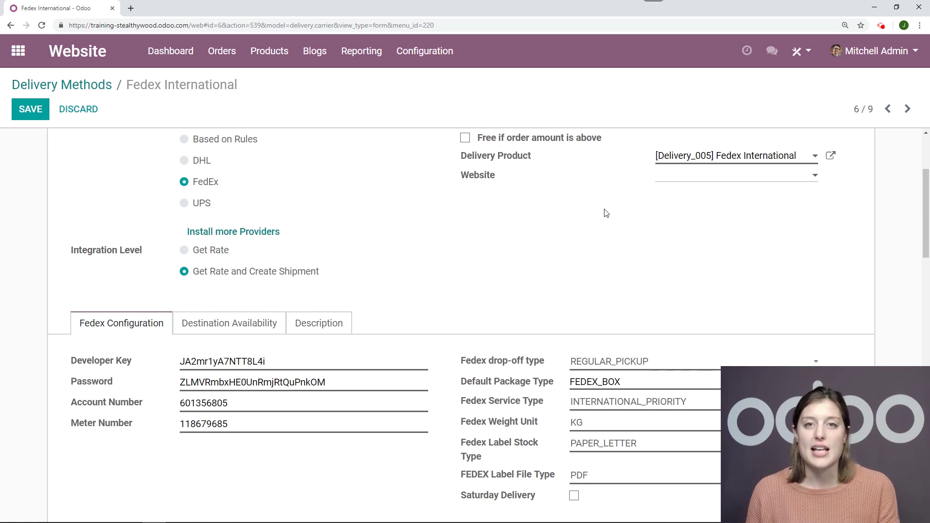
pyautogui.scroll(-1, 484, 221)
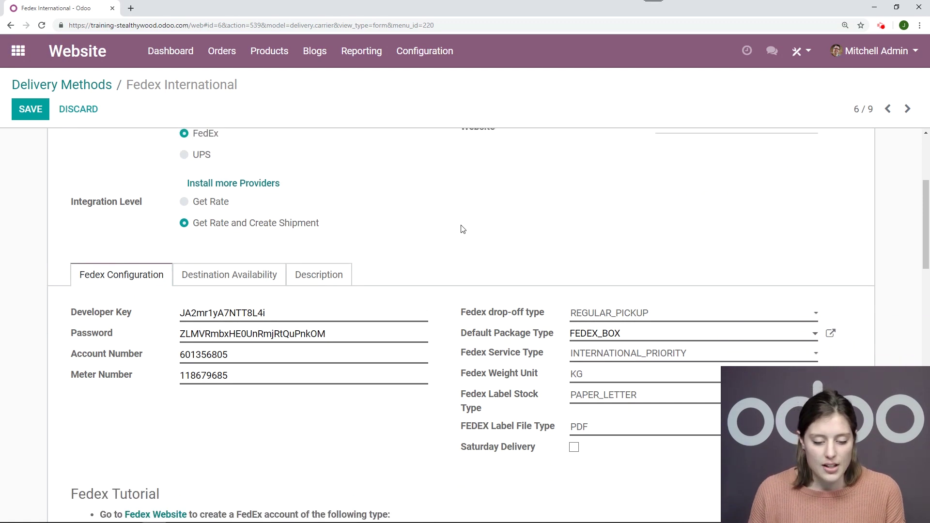
pyautogui.scroll(-2, 462, 229)
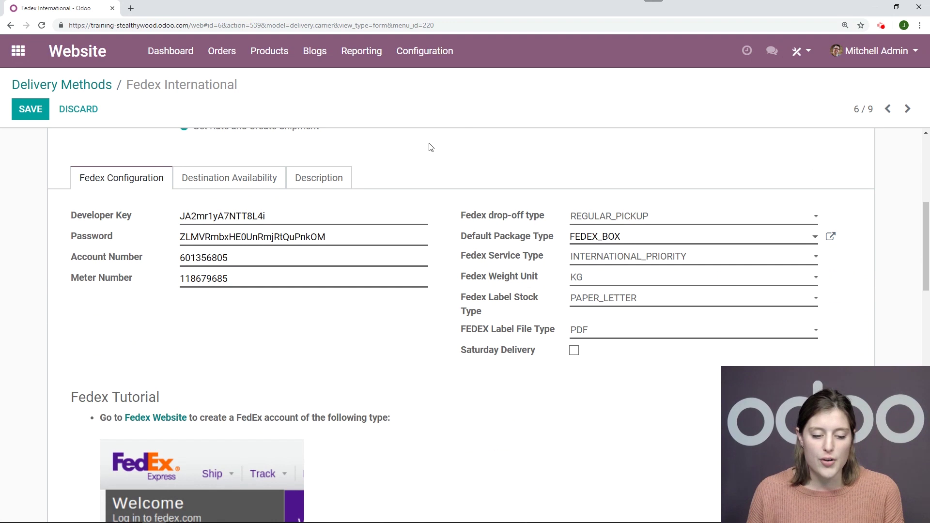
pyautogui.scroll(1, 431, 158)
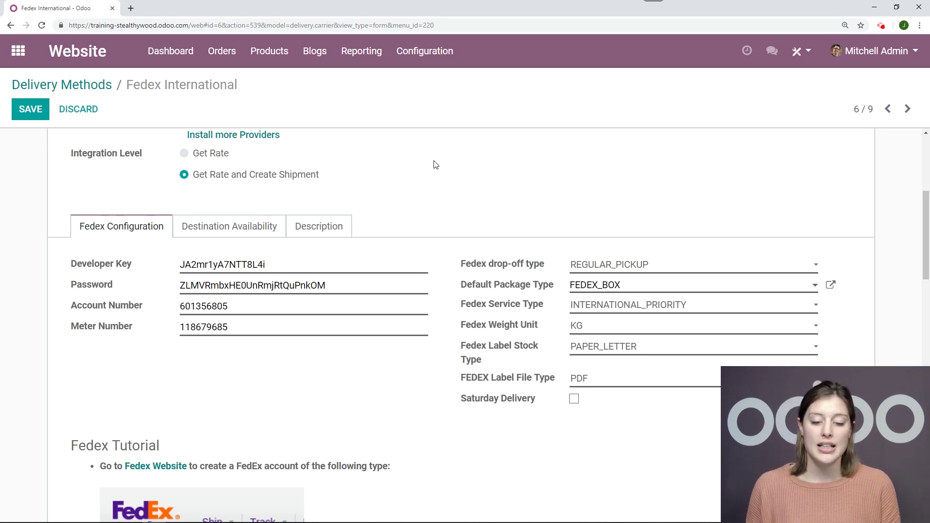
pyautogui.scroll(5, 435, 165)
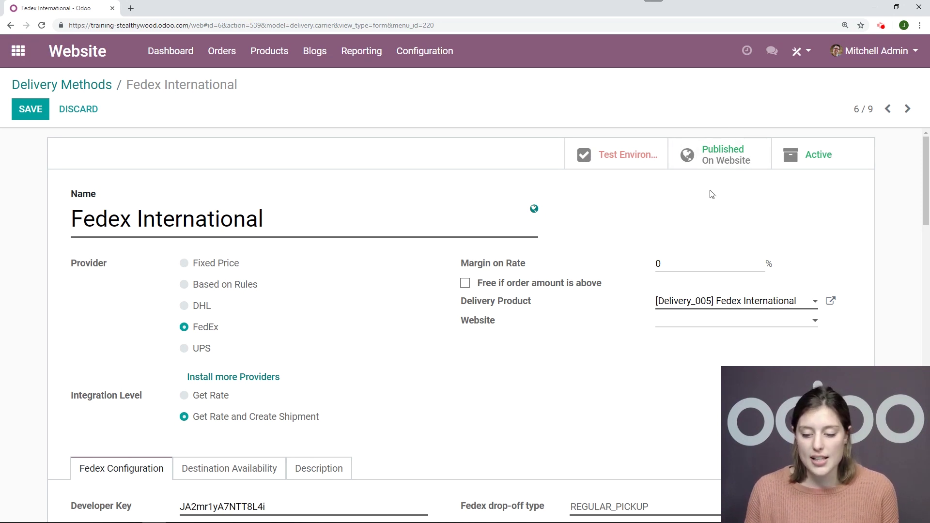
pyautogui.click(717, 165)
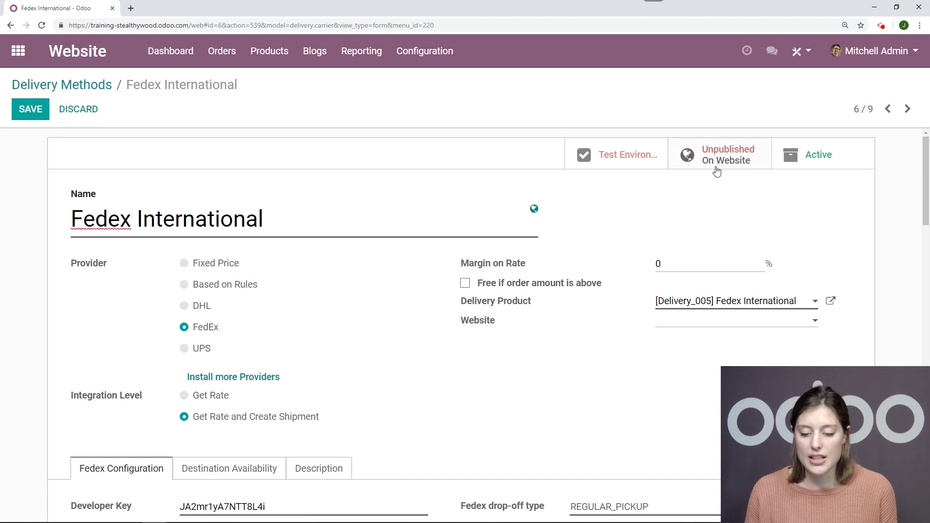
pyautogui.click(722, 162)
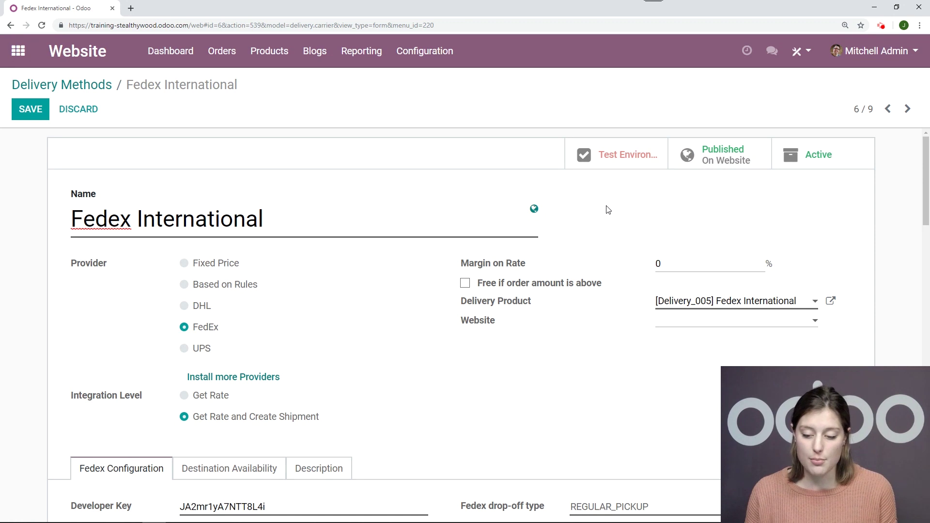
pyautogui.scroll(-6, 608, 209)
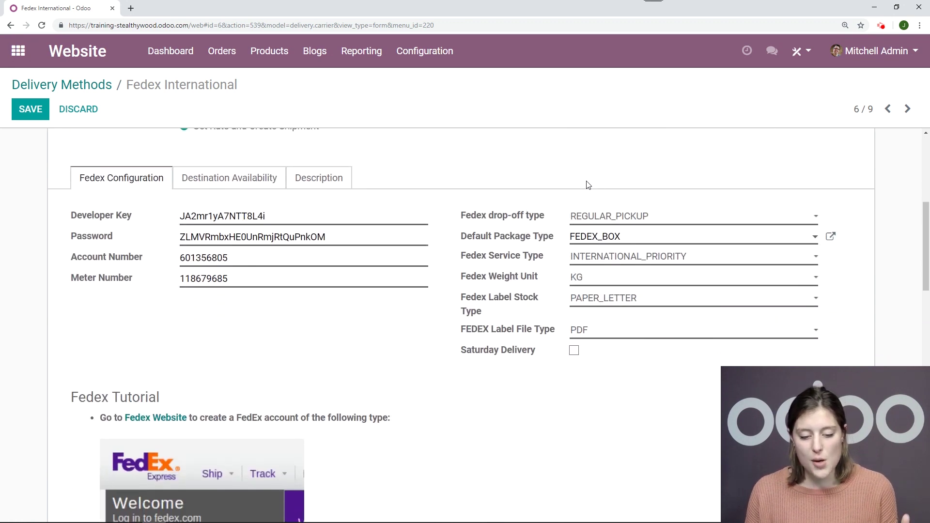
pyautogui.scroll(1, 588, 185)
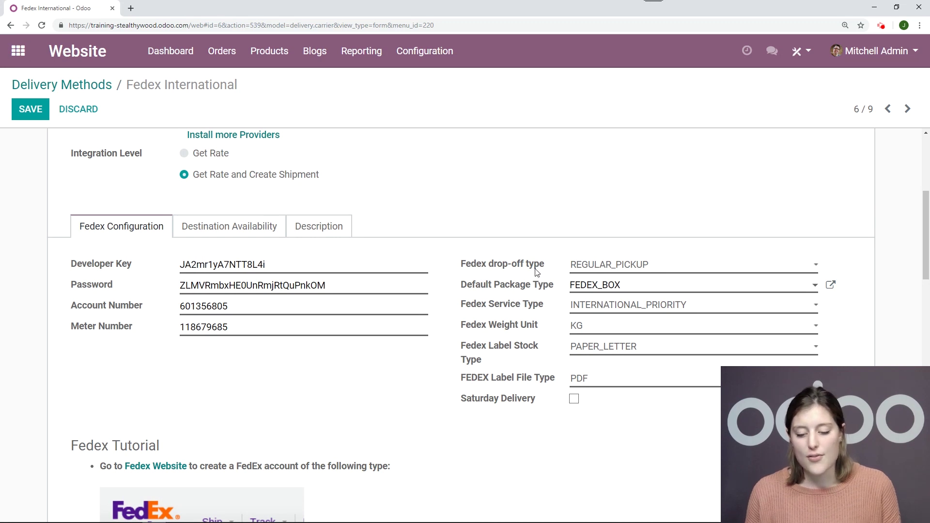
pyautogui.scroll(-1, 526, 307)
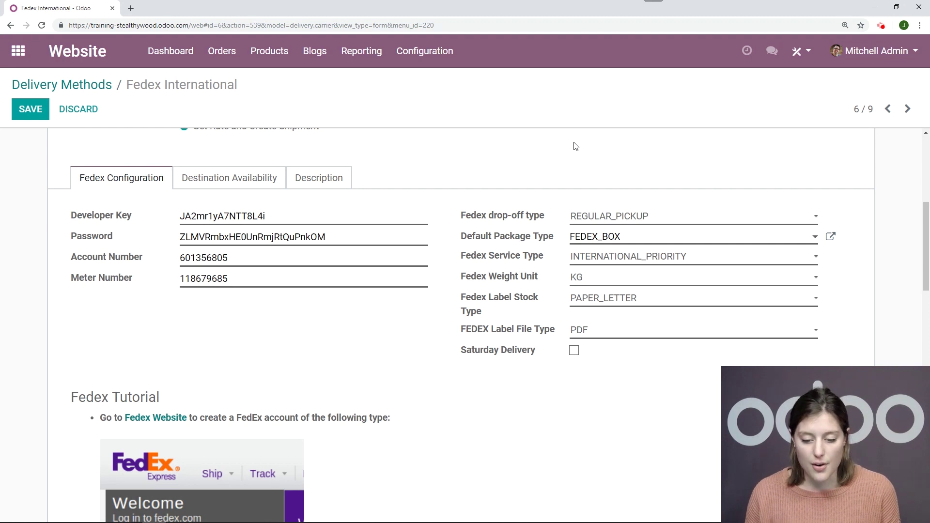
pyautogui.scroll(-3, 319, 302)
pyautogui.scroll(-5, 382, 289)
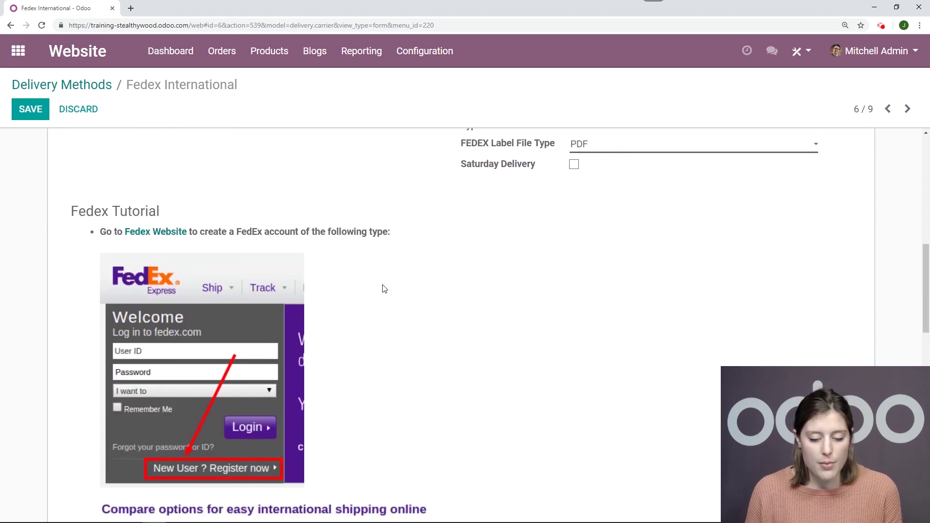
pyautogui.scroll(-4, 541, 249)
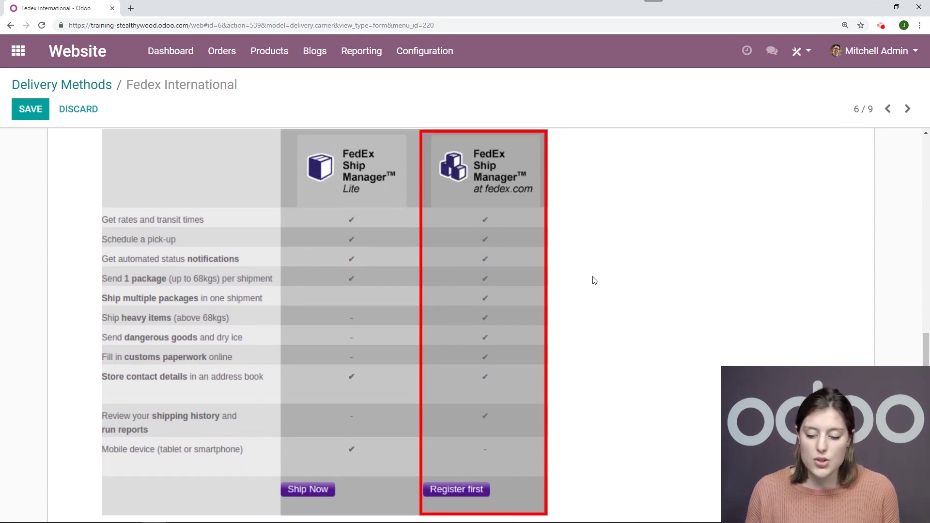
pyautogui.scroll(8, 594, 279)
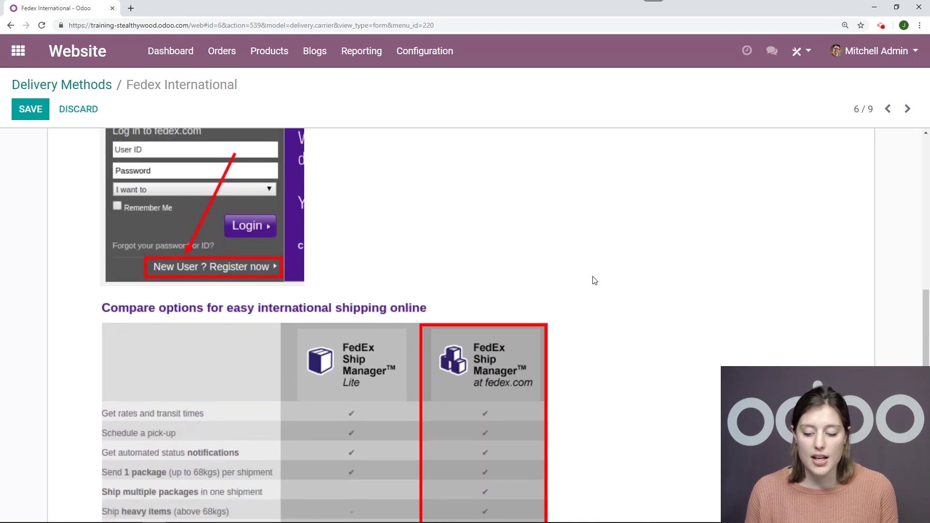
pyautogui.scroll(-4, 557, 269)
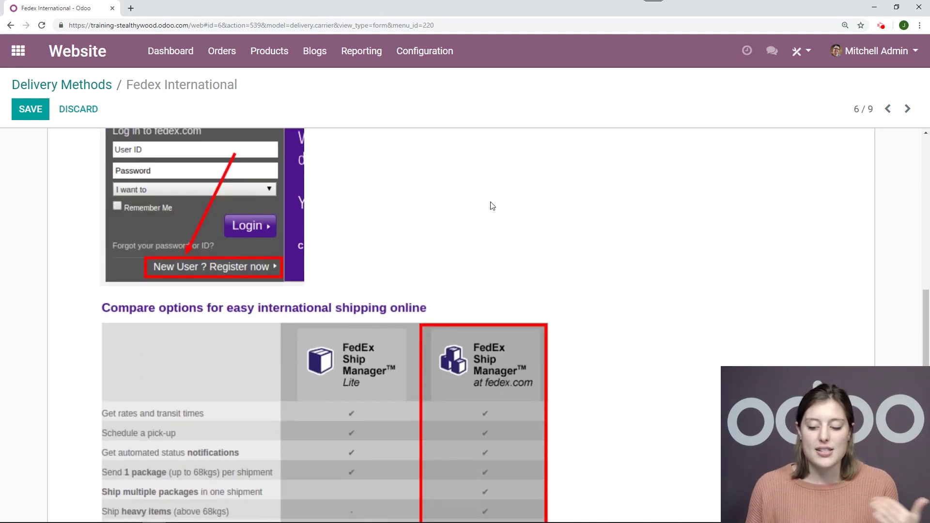
pyautogui.scroll(3, 492, 206)
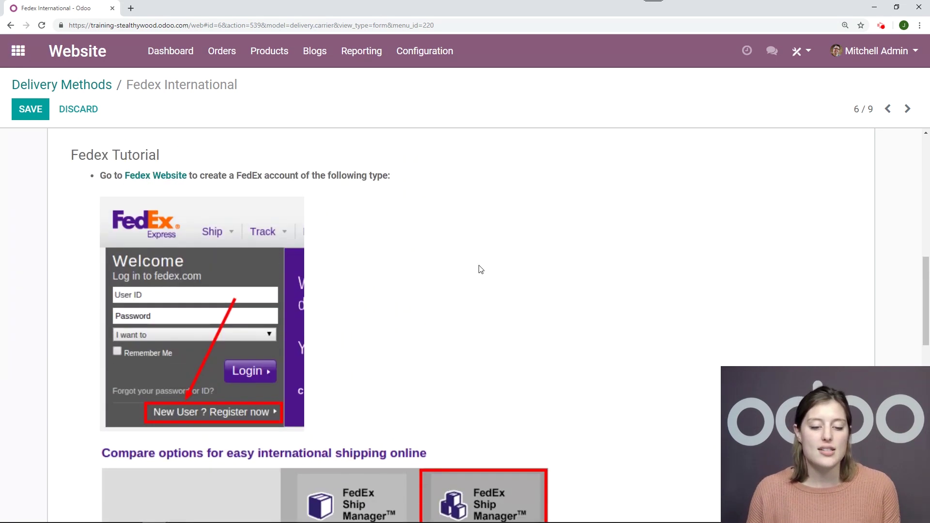
pyautogui.scroll(6, 450, 273)
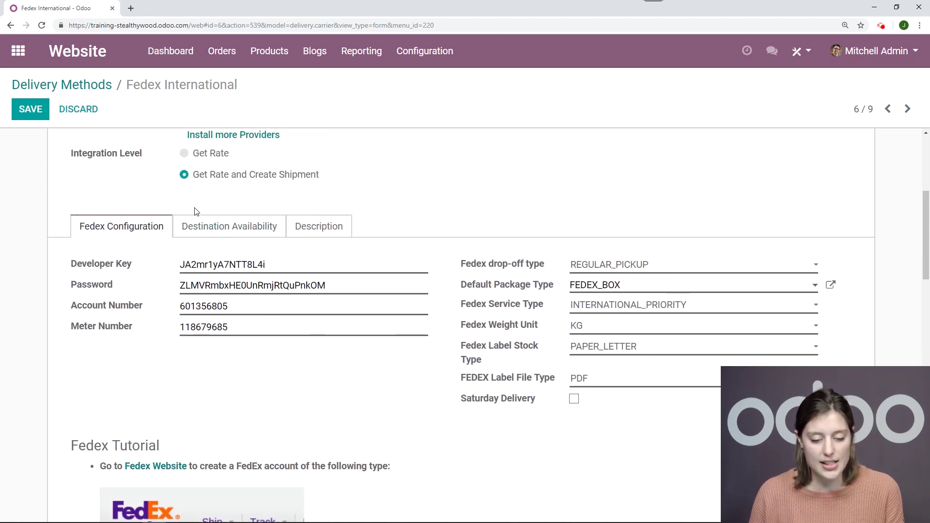
# Review Fedex International's Destination Availability and Description tabs, then save the method
pyautogui.click(246, 232)
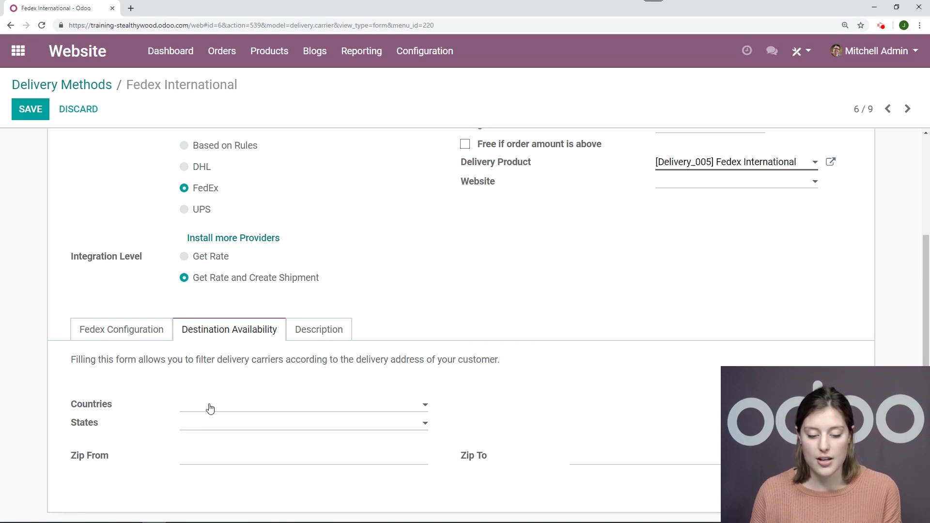
pyautogui.click(319, 334)
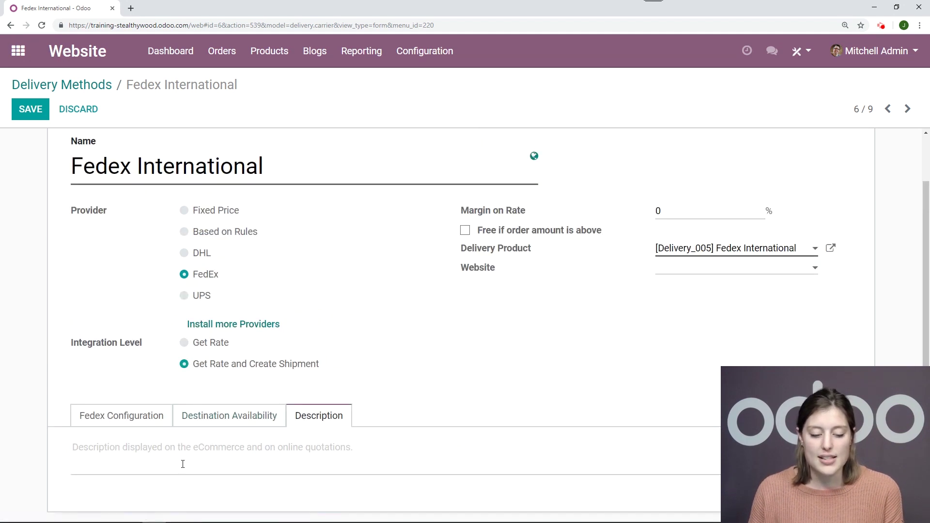
pyautogui.scroll(2, 25, 306)
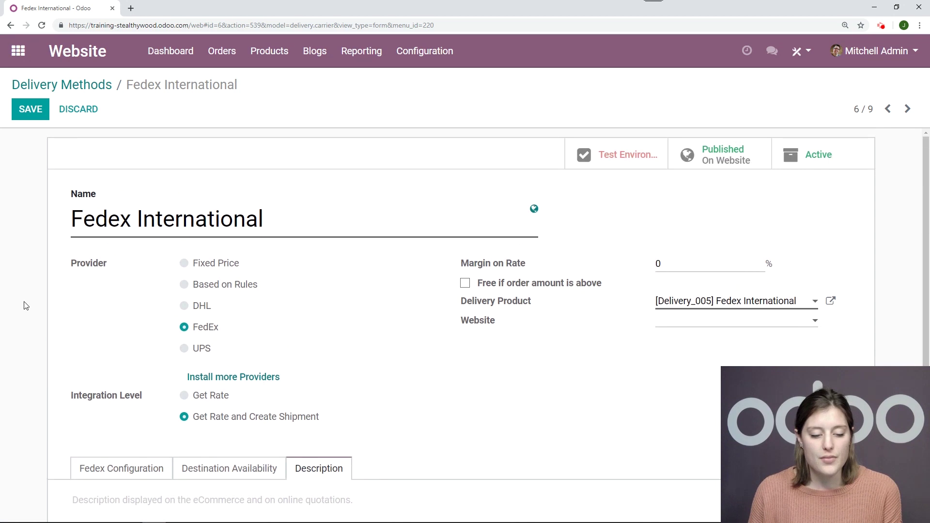
pyautogui.click(30, 109)
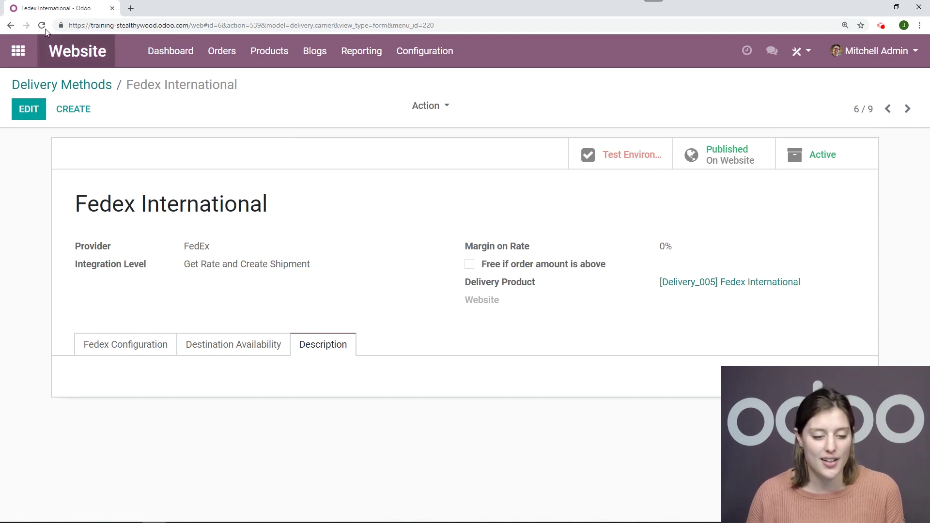
# Go to the website's E-shop and add the Floor protection product to the cart
pyautogui.click(18, 51)
pyautogui.click(614, 208)
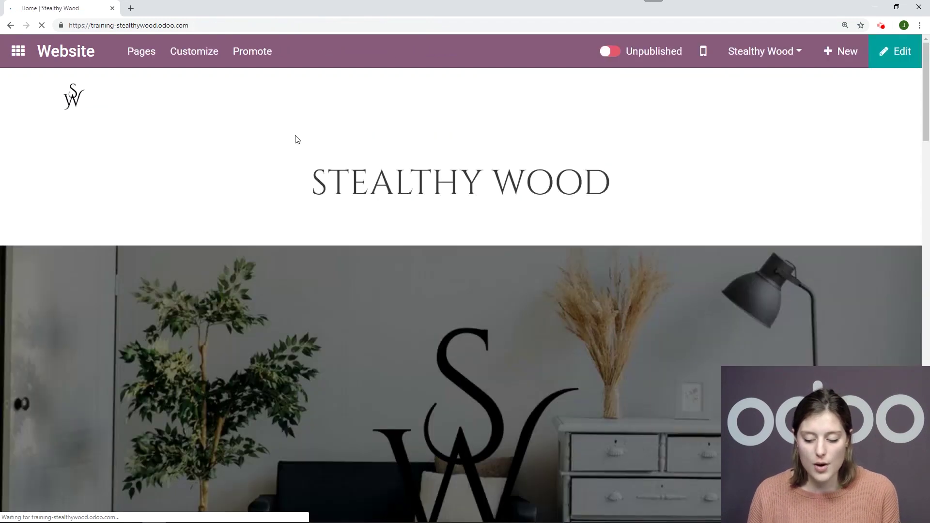
pyautogui.click(718, 96)
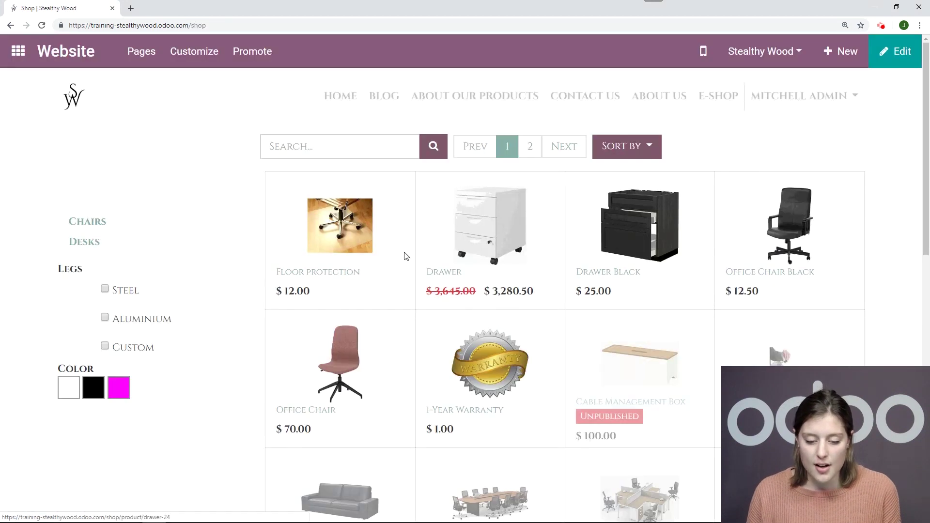
pyautogui.click(347, 239)
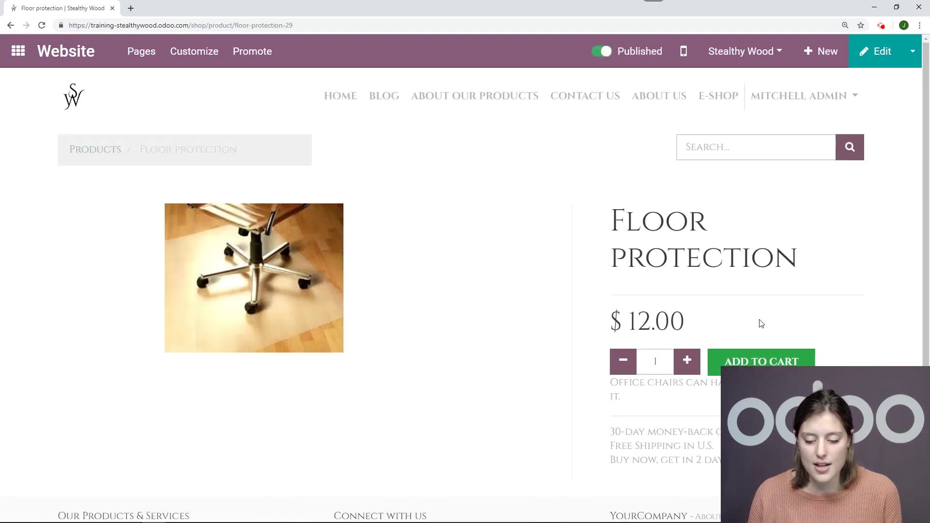
pyautogui.click(739, 356)
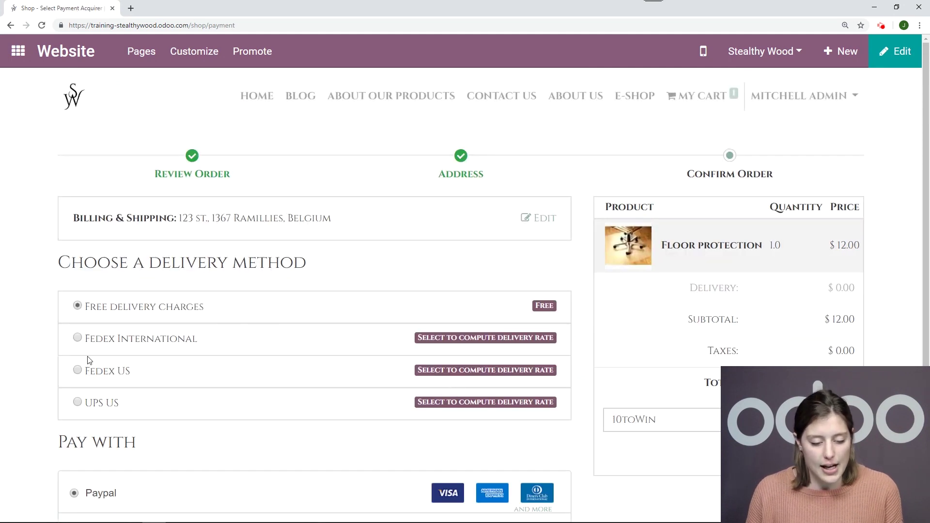
# Choose Fedex International delivery at $125.52, bringing the order total to $156.35
pyautogui.scroll(-1, 75, 345)
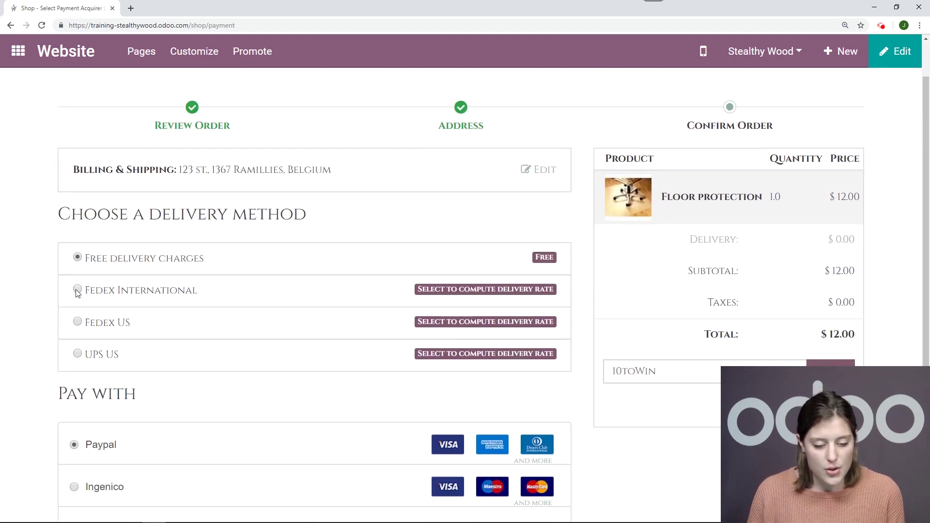
pyautogui.click(78, 291)
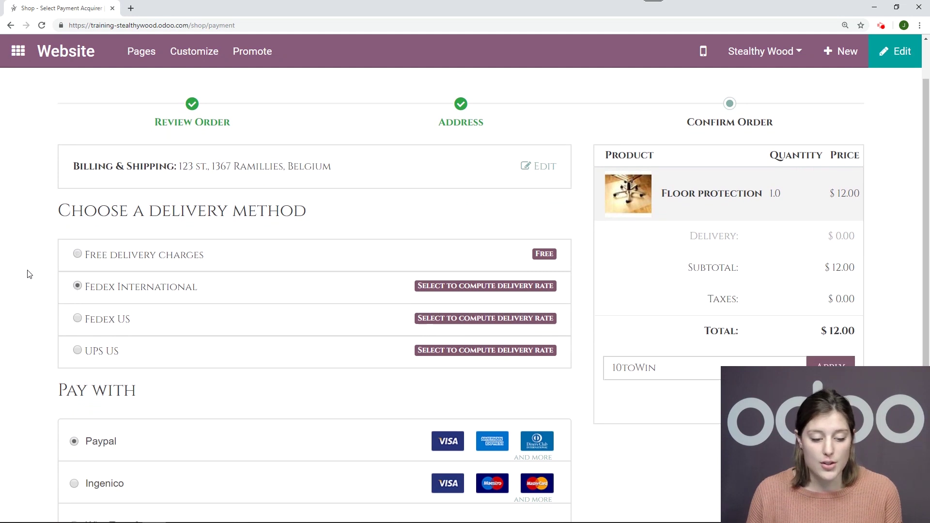
pyautogui.scroll(-2, 29, 272)
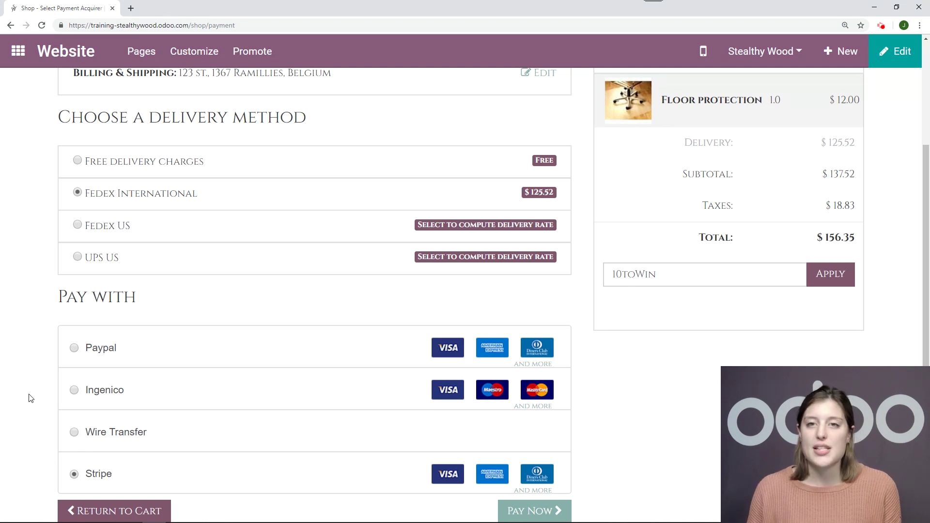
pyautogui.scroll(3, 31, 398)
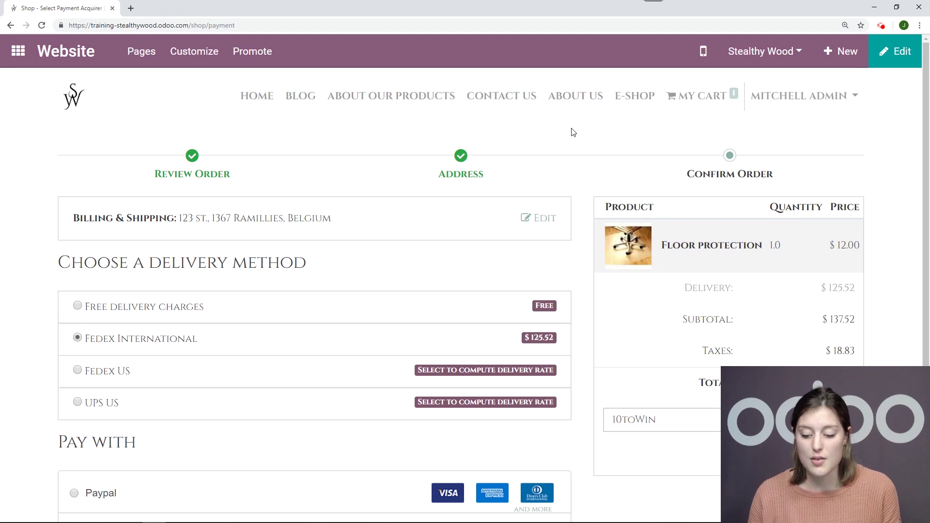
pyautogui.scroll(-4, 578, 135)
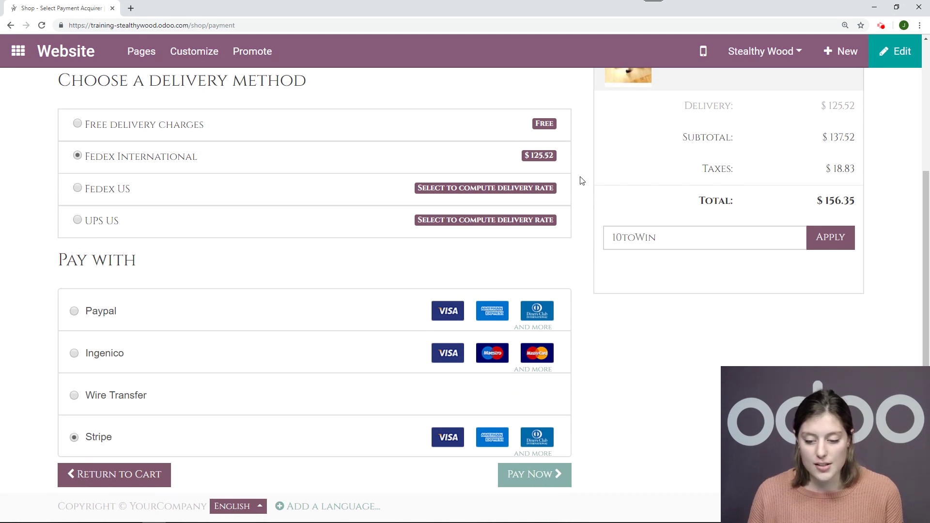
pyautogui.scroll(2, 585, 184)
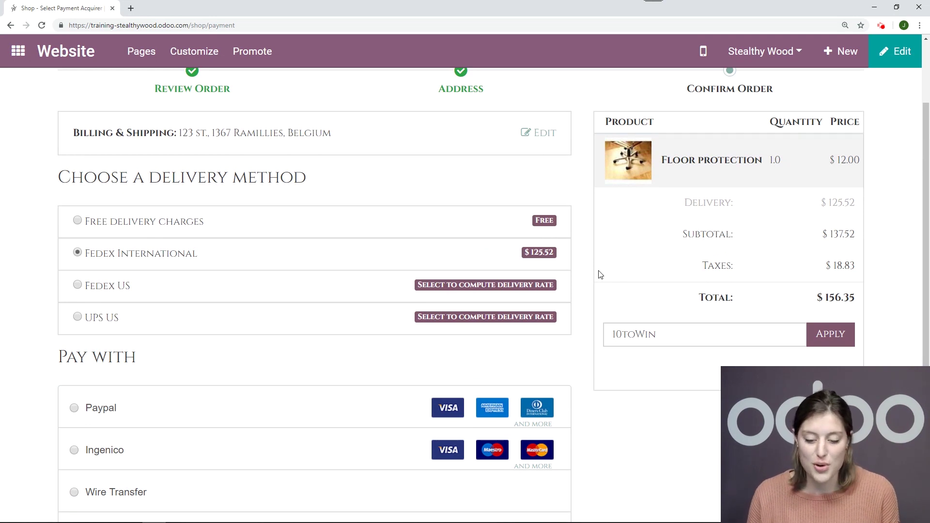
pyautogui.scroll(-2, 570, 276)
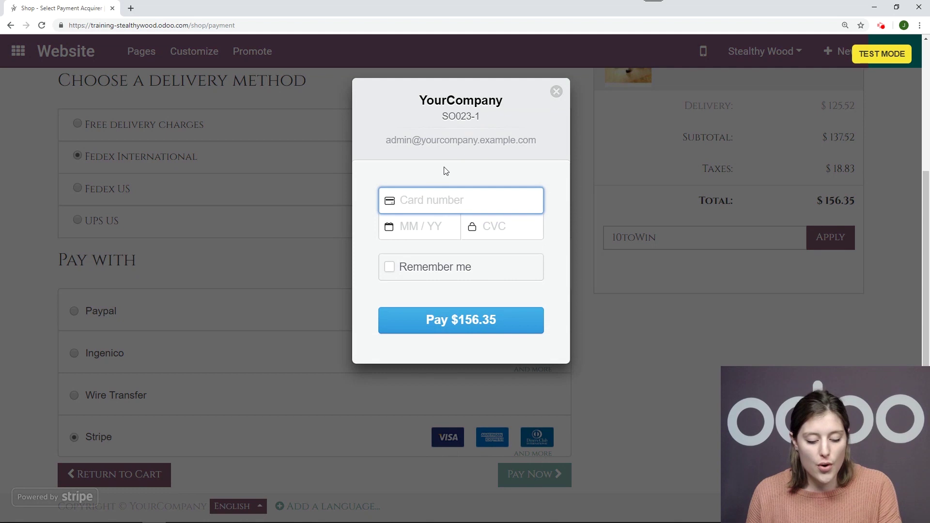
# Enter the Stripe test card number, expiry date and CVC, then submit the $156.35 payment
pyautogui.write('4111 1111 1111 1111')
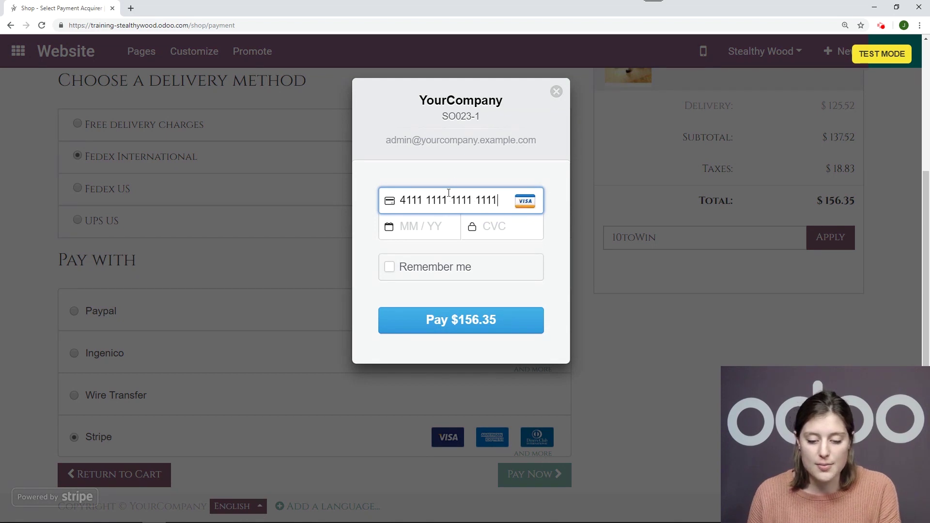
pyautogui.click(419, 228)
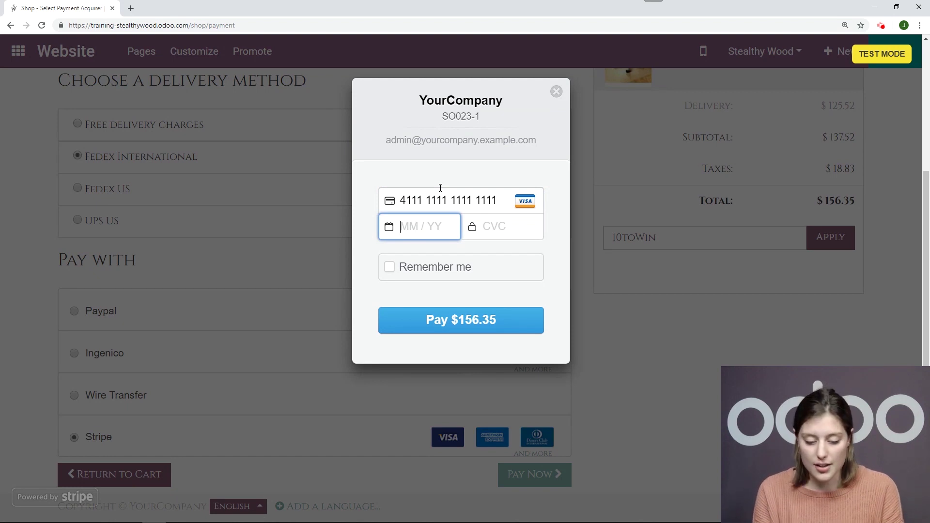
pyautogui.write('12 / 23')
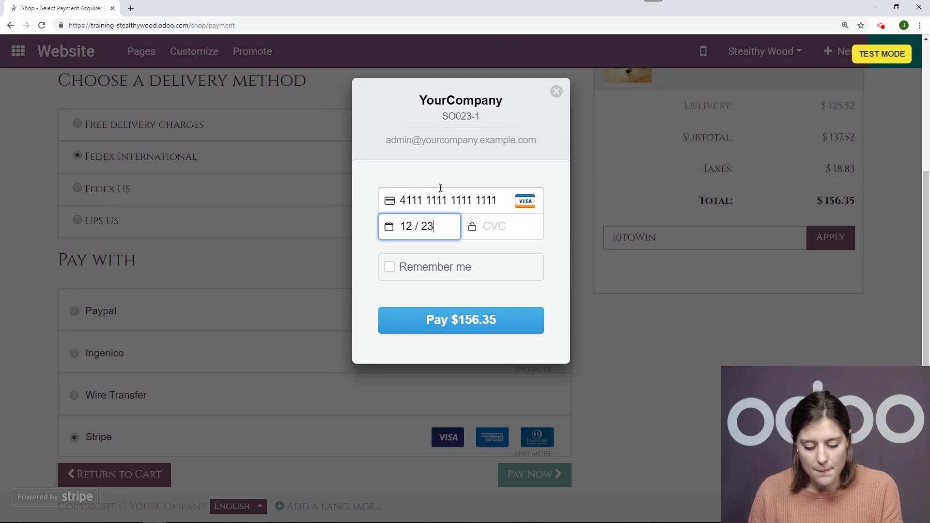
pyautogui.write('411')
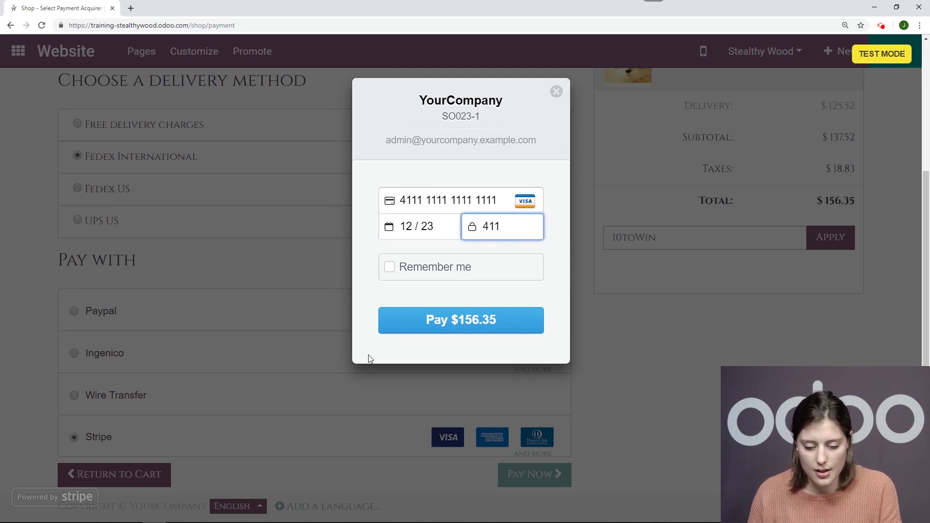
pyautogui.click(434, 324)
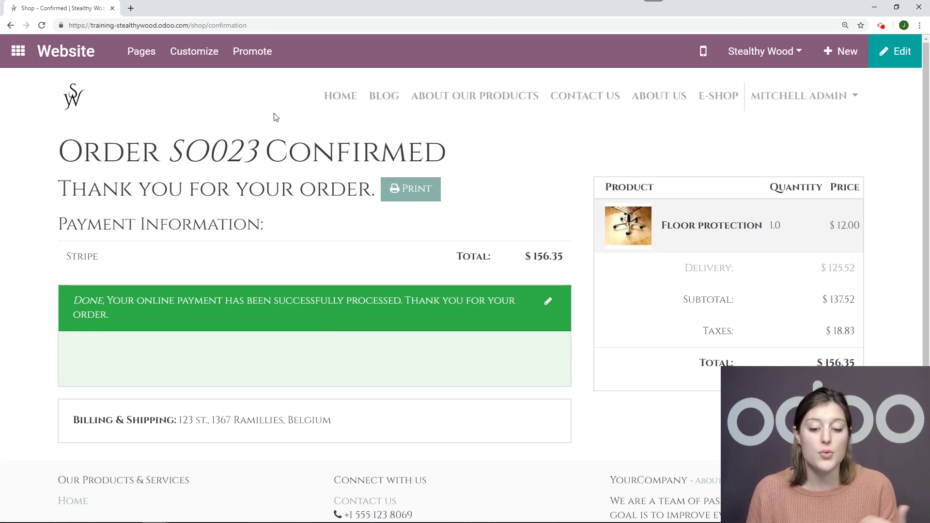
# Review SO023's confirmation: Floor protection $12.00, delivery $125.52, taxes $18.83, total $156.35
pyautogui.scroll(-1, 273, 145)
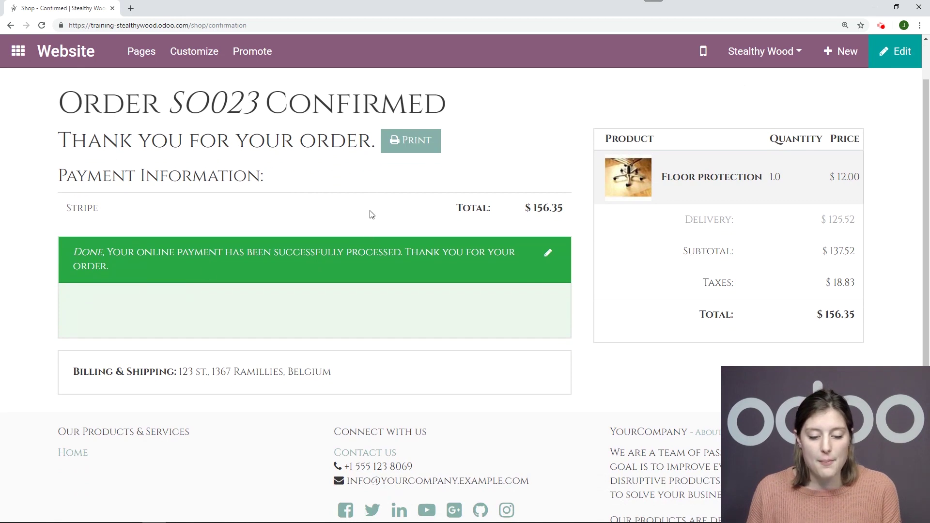
pyautogui.scroll(1, 361, 199)
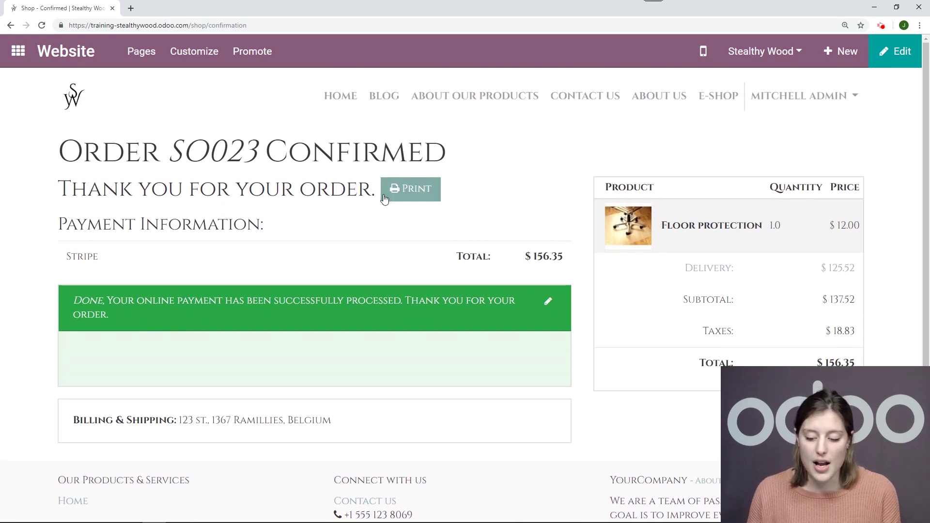
pyautogui.click(18, 51)
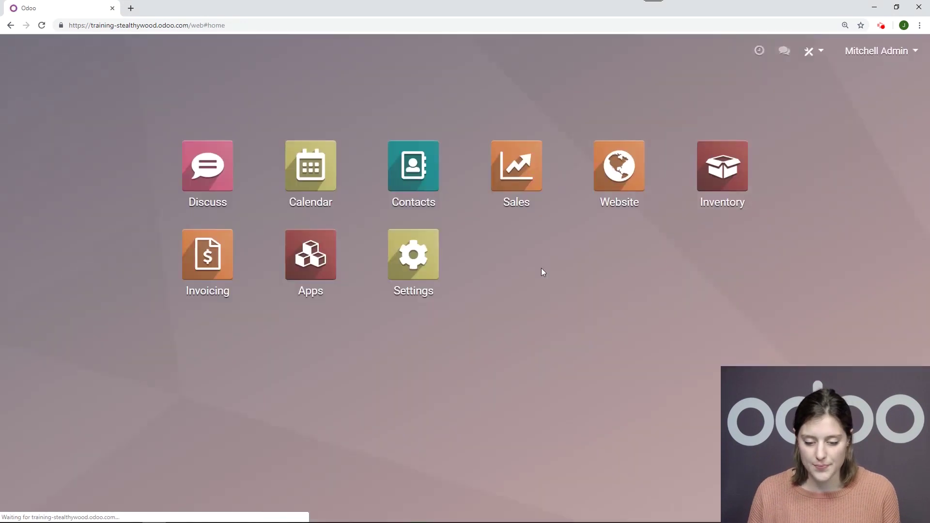
# Open sales order SO023 from the Sales app's list of confirmed orders
pyautogui.click(512, 208)
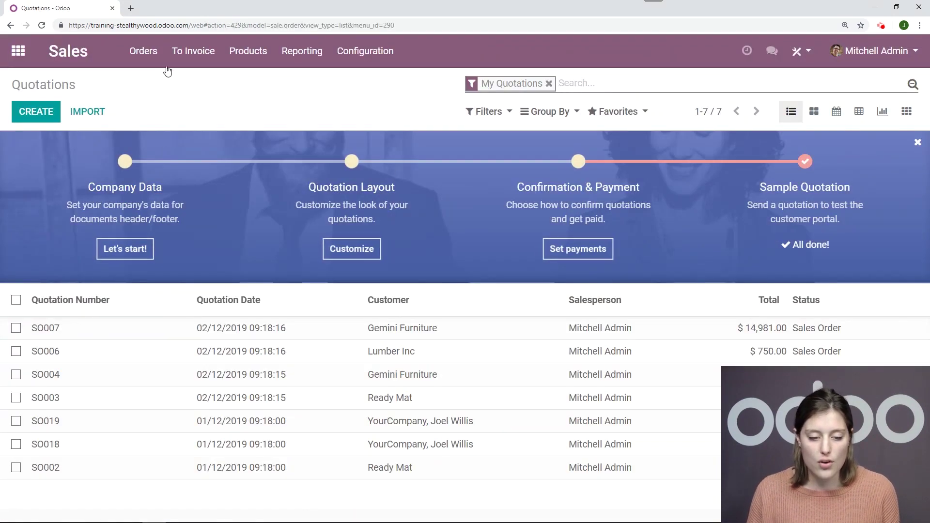
pyautogui.click(165, 68)
pyautogui.click(160, 97)
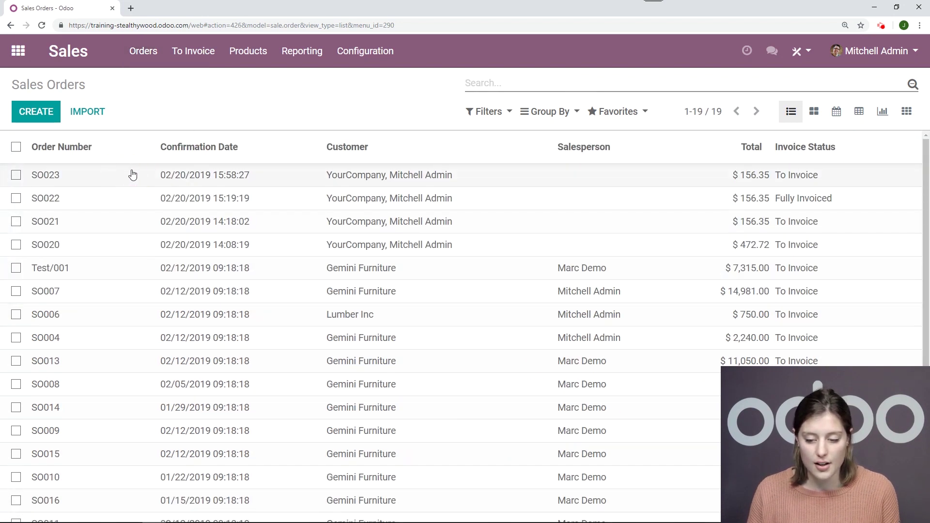
pyautogui.click(133, 175)
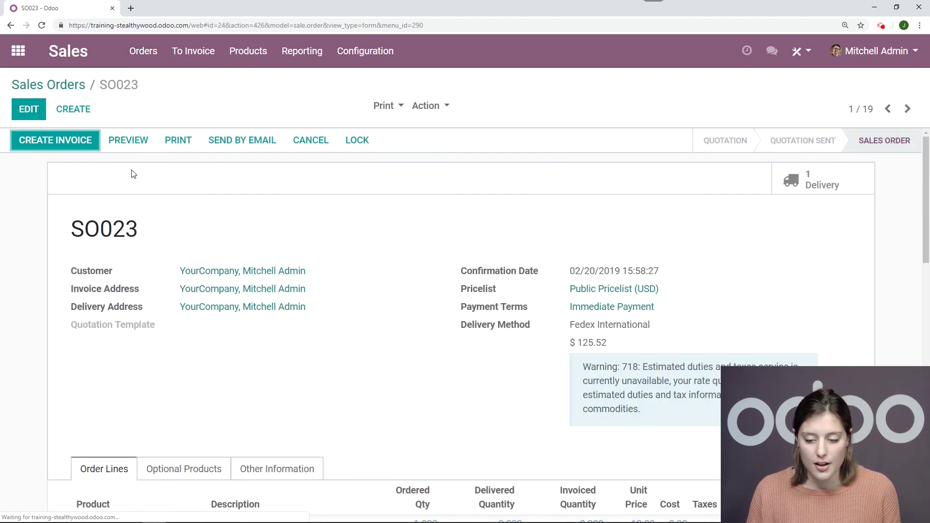
# Create and validate invoice INV/2019/0006, checking the applied $156.35 Stripe payment
pyautogui.click(83, 146)
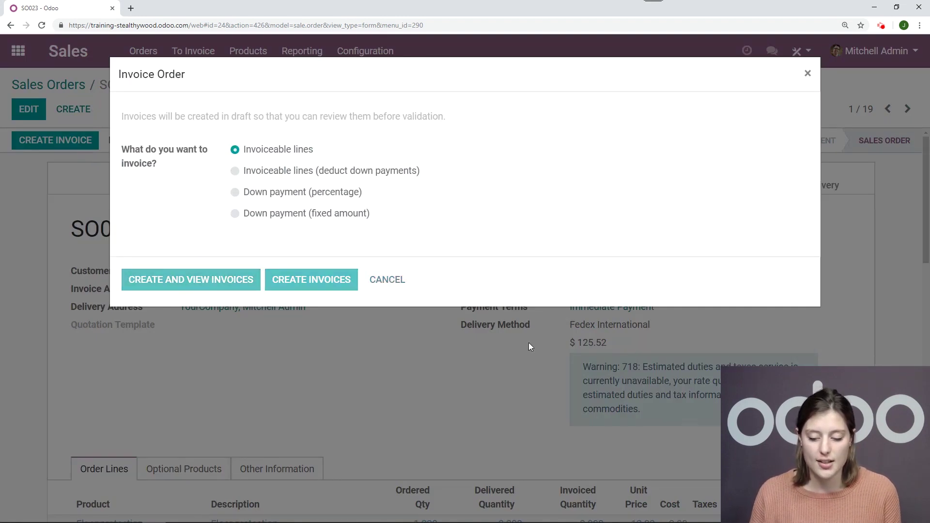
pyautogui.scroll(-5, 557, 300)
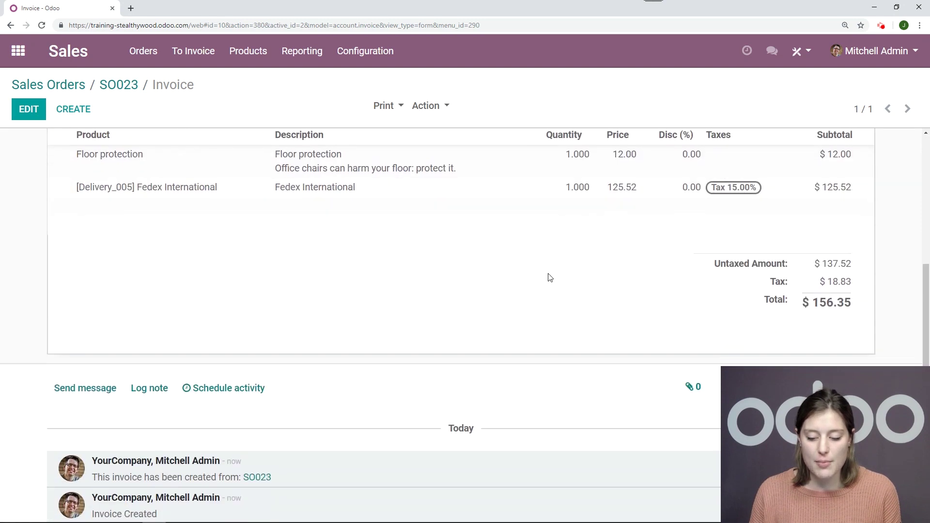
pyautogui.scroll(-2, 550, 277)
pyautogui.scroll(7, 550, 275)
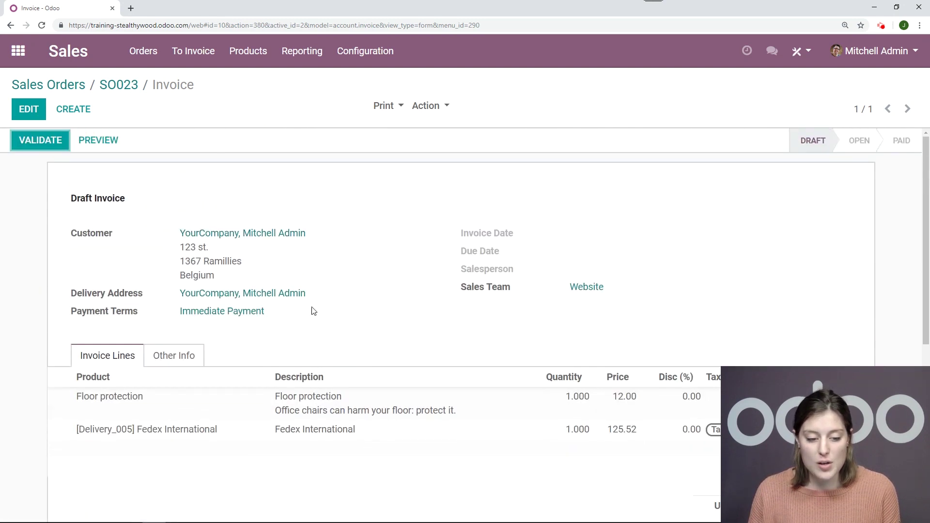
pyautogui.click(41, 148)
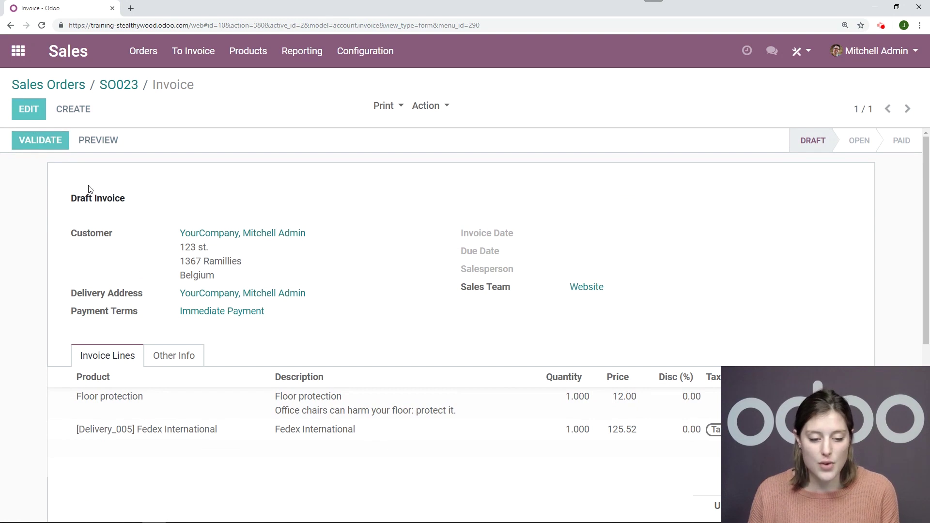
pyautogui.scroll(-5, 587, 205)
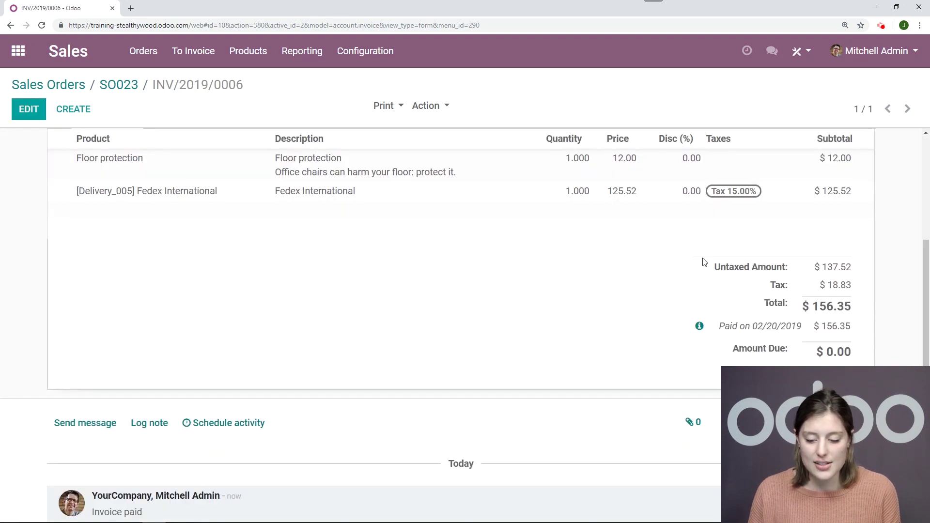
pyautogui.click(699, 327)
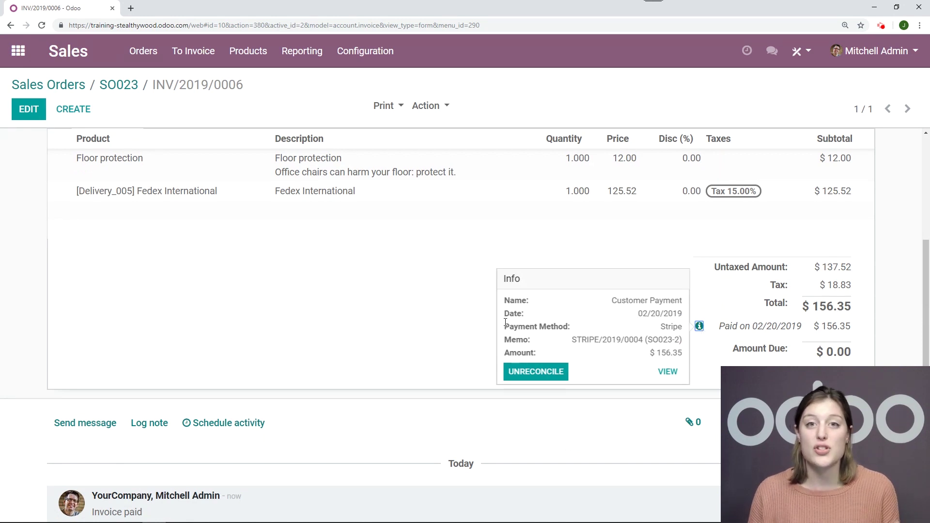
pyautogui.scroll(5, 392, 264)
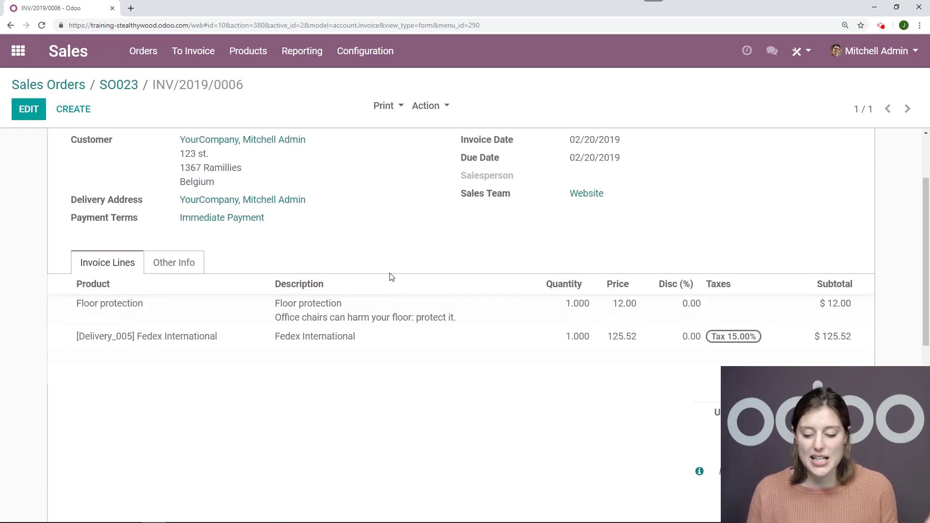
# Open delivery order WH/OUT/00020 from sales order SO023
pyautogui.click(119, 85)
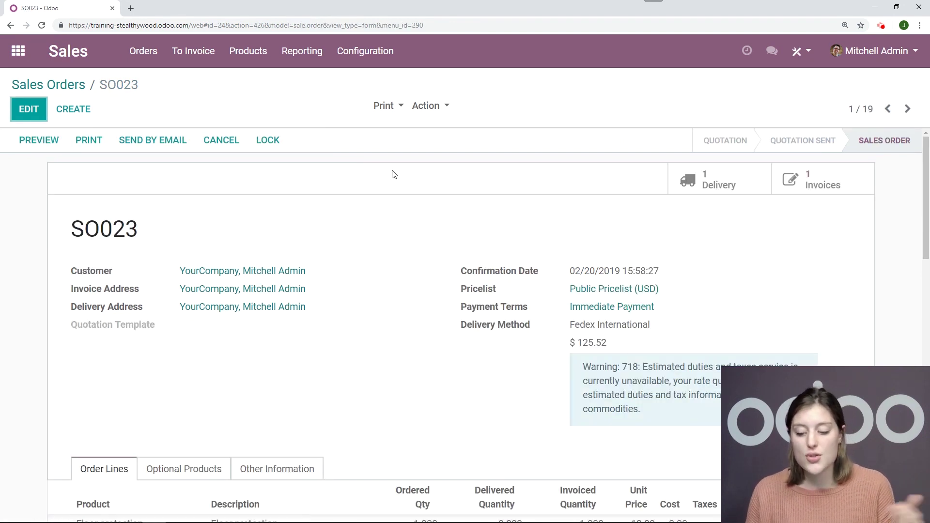
pyautogui.click(712, 180)
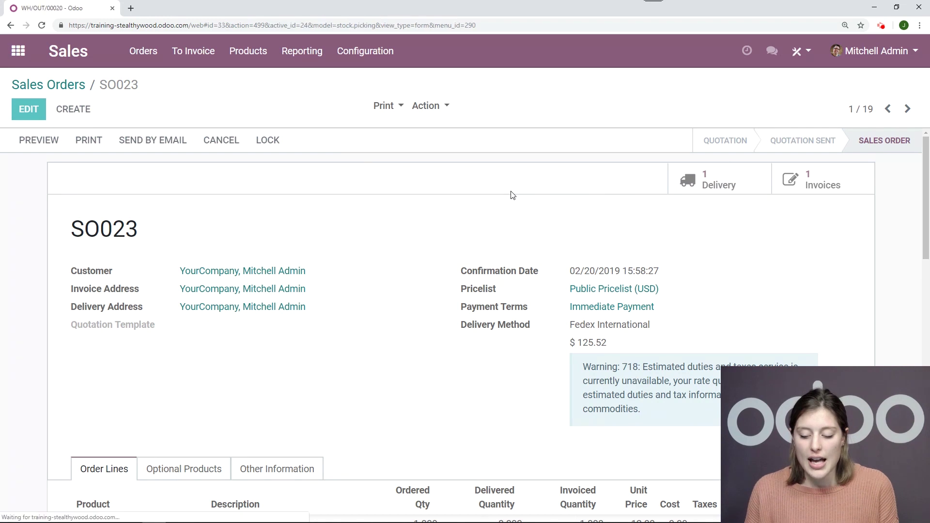
pyautogui.scroll(-1, 512, 194)
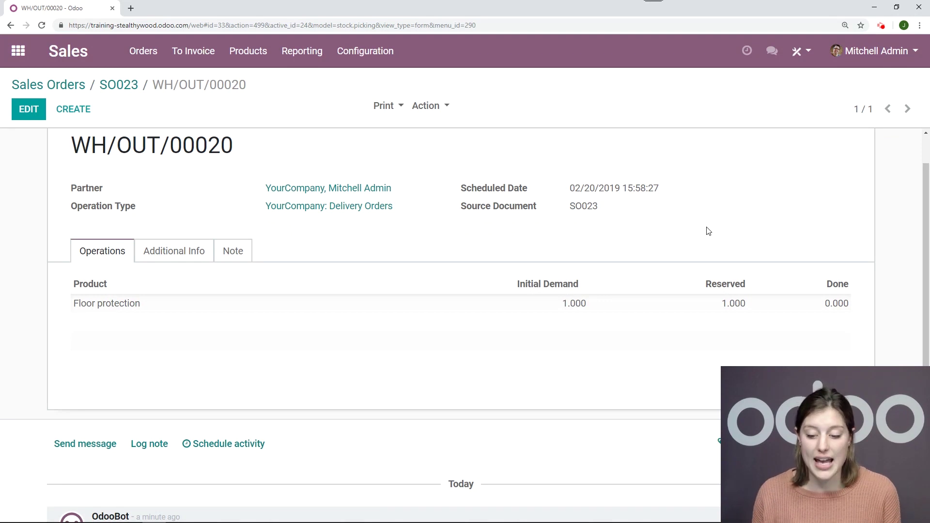
pyautogui.scroll(1, 660, 242)
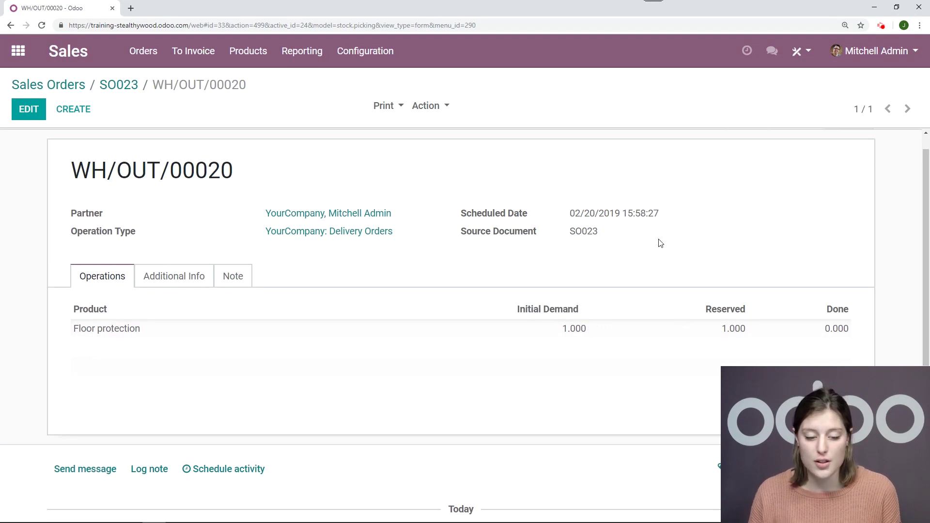
# Validate the delivery as an immediate transfer, recording the FedEx shipment costing 125.52 USD
pyautogui.click(41, 144)
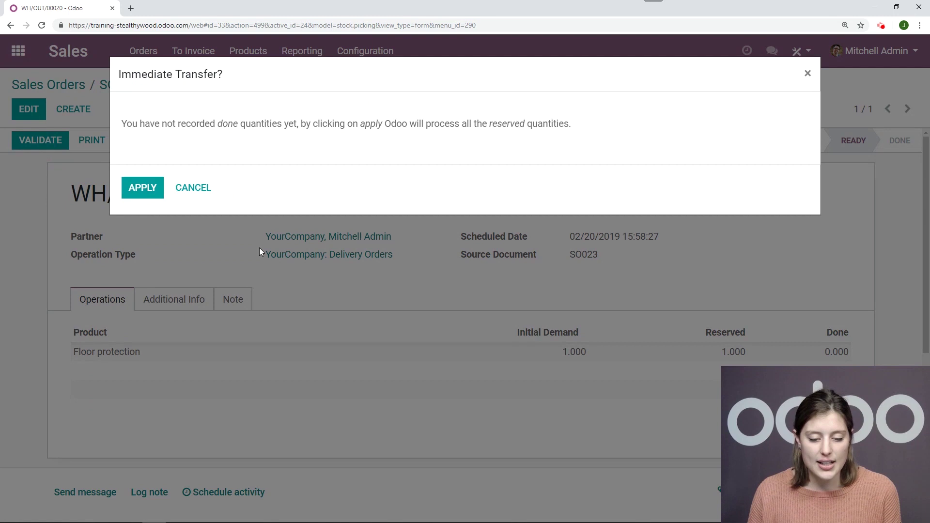
pyautogui.click(153, 197)
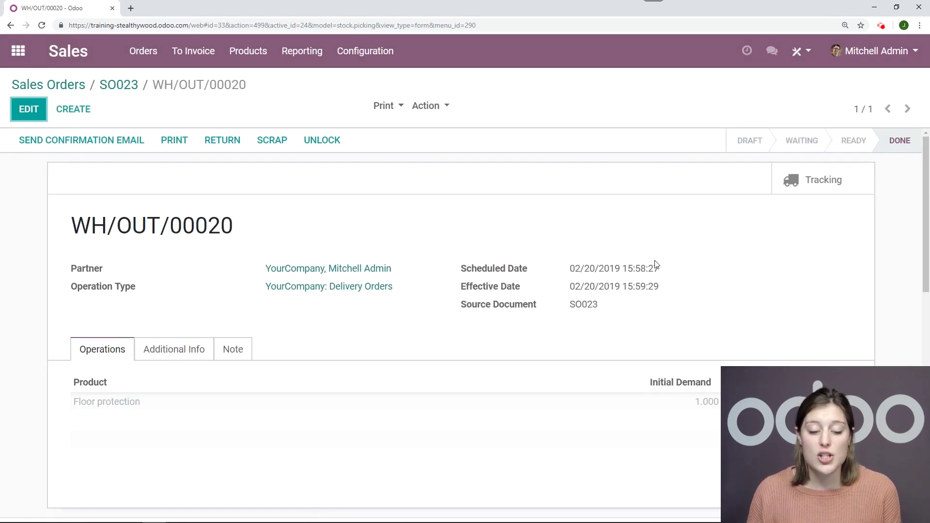
pyautogui.scroll(-4, 435, 256)
pyautogui.scroll(-4, 435, 257)
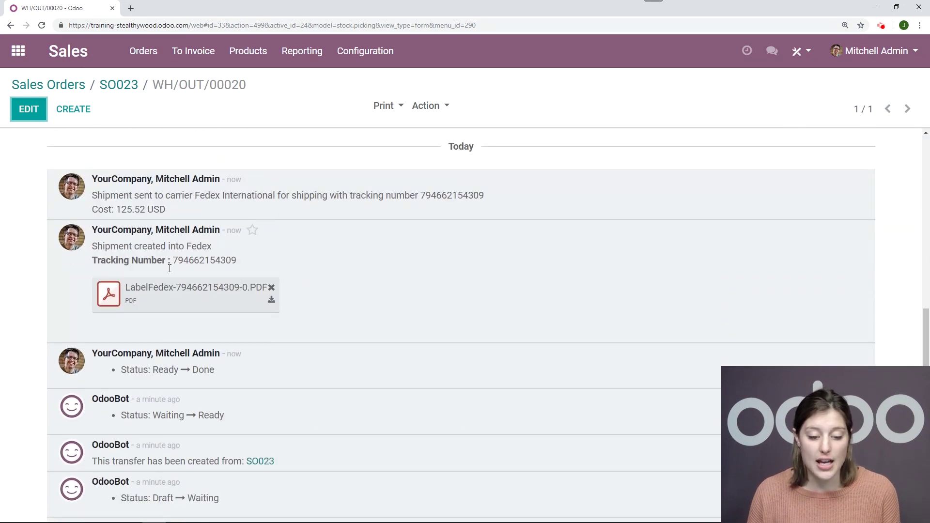
pyautogui.scroll(5, 622, 269)
pyautogui.scroll(3, 623, 269)
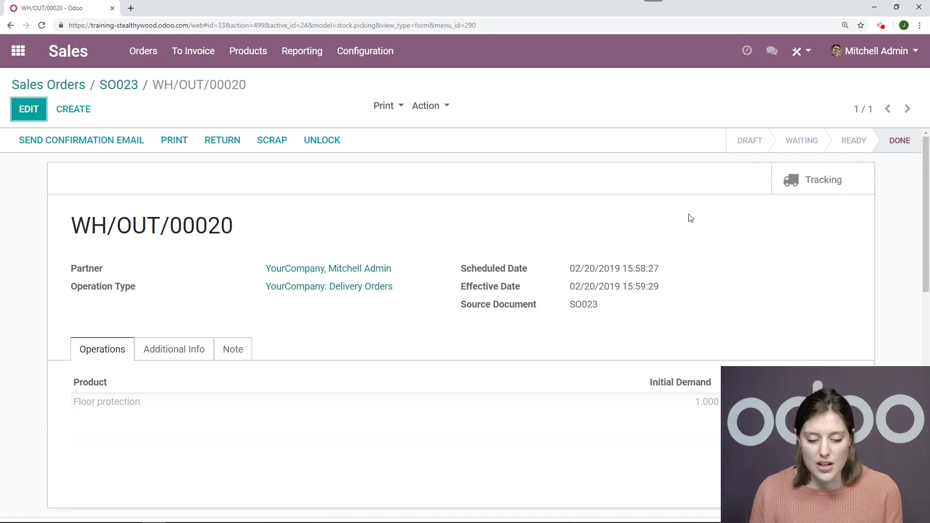
# Go from the sales order to the customer portal's My Account home
pyautogui.click(18, 50)
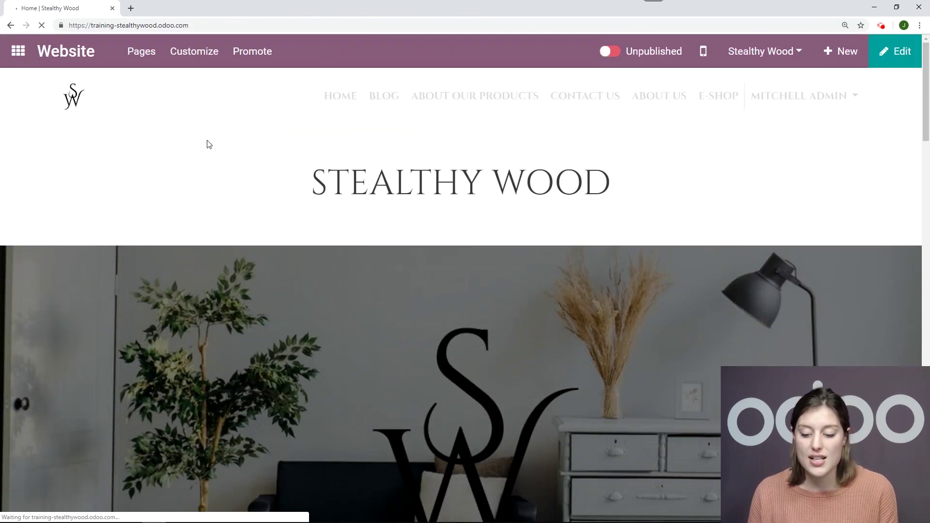
pyautogui.click(828, 96)
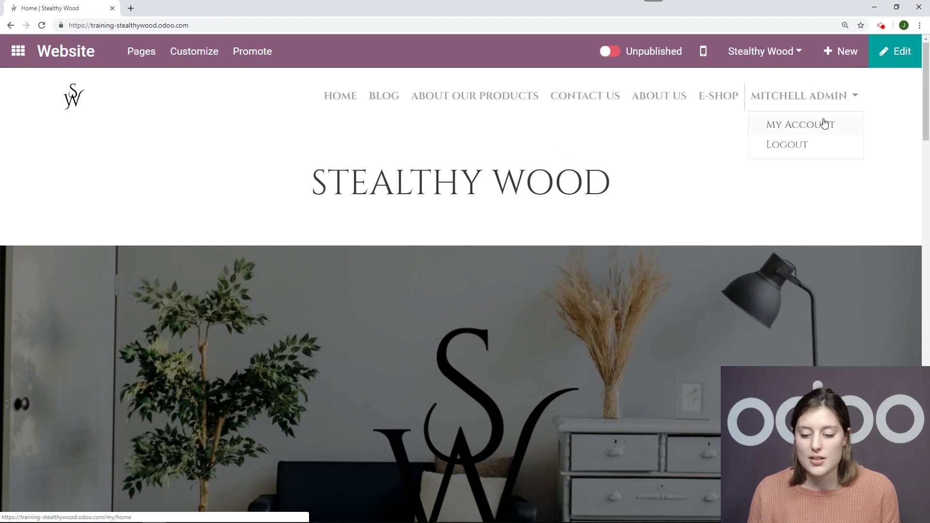
pyautogui.click(825, 125)
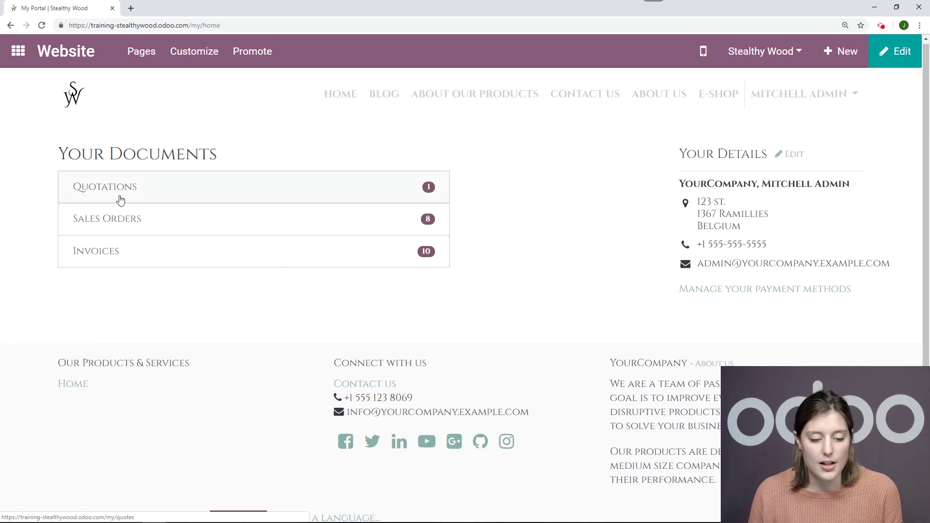
# Open SO023 and review its paid invoice INV/2019/0006 and $156.35 total
pyautogui.scroll(-1, 122, 198)
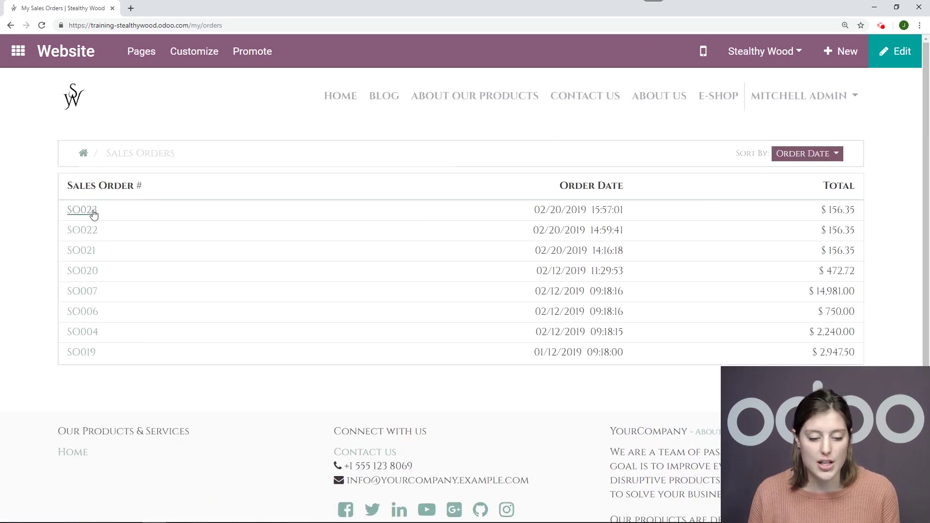
pyautogui.click(92, 209)
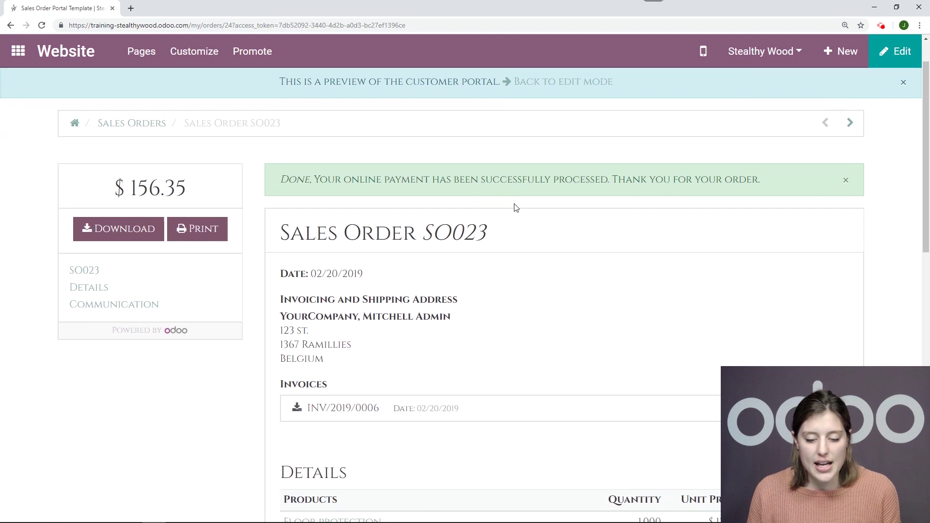
pyautogui.scroll(-1, 516, 207)
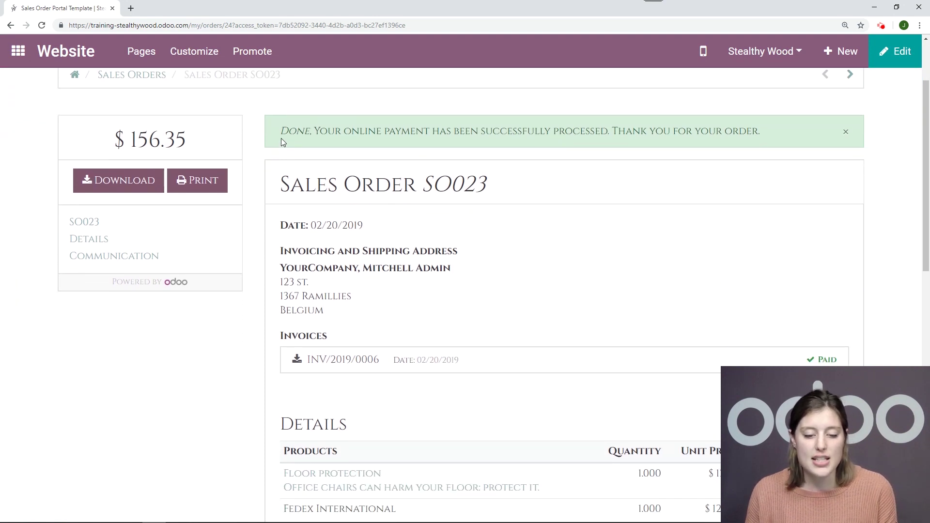
pyautogui.scroll(-3, 670, 177)
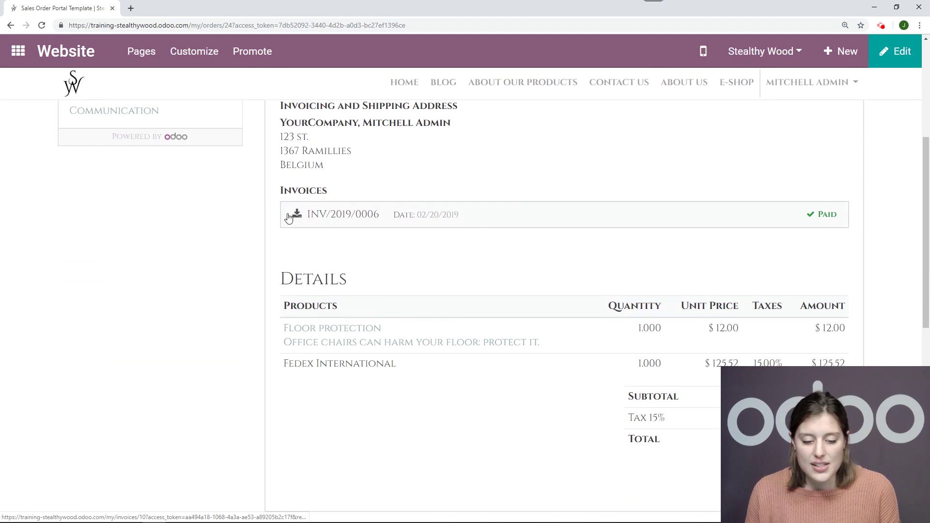
pyautogui.scroll(-4, 678, 213)
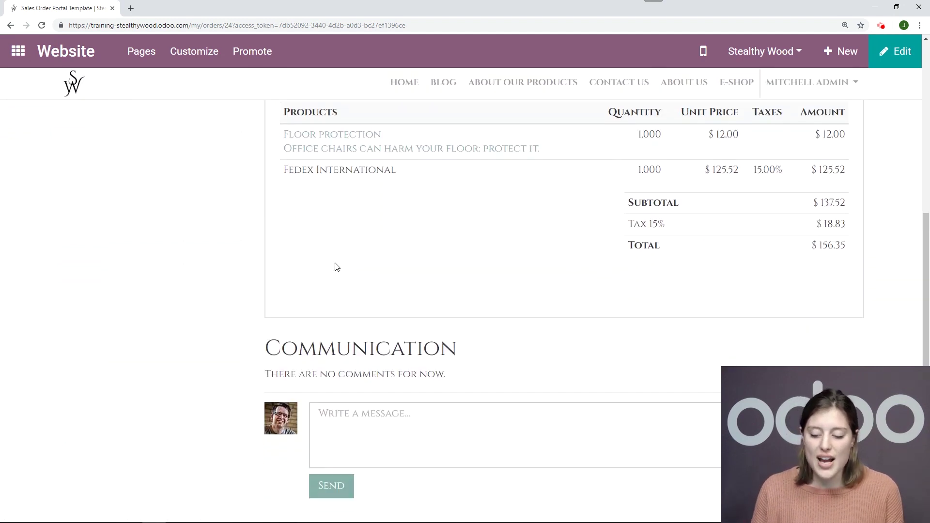
pyautogui.scroll(10, 197, 294)
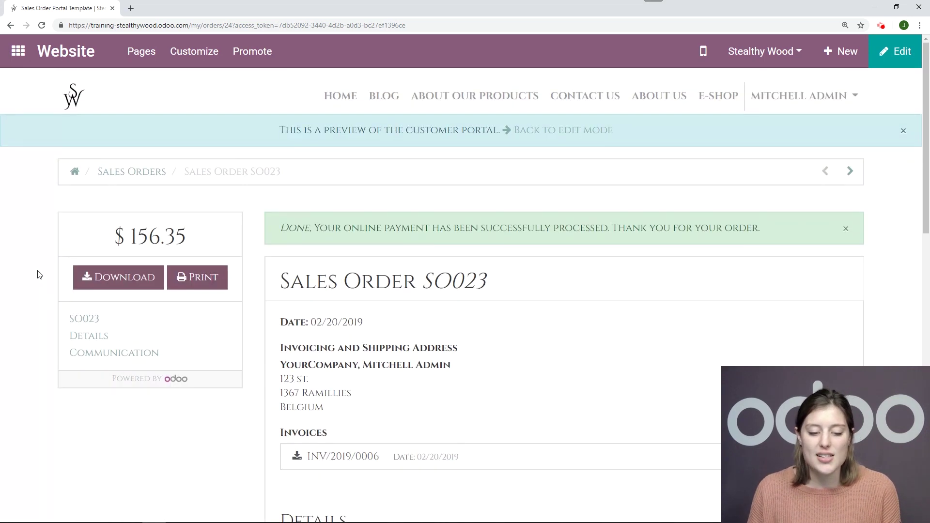